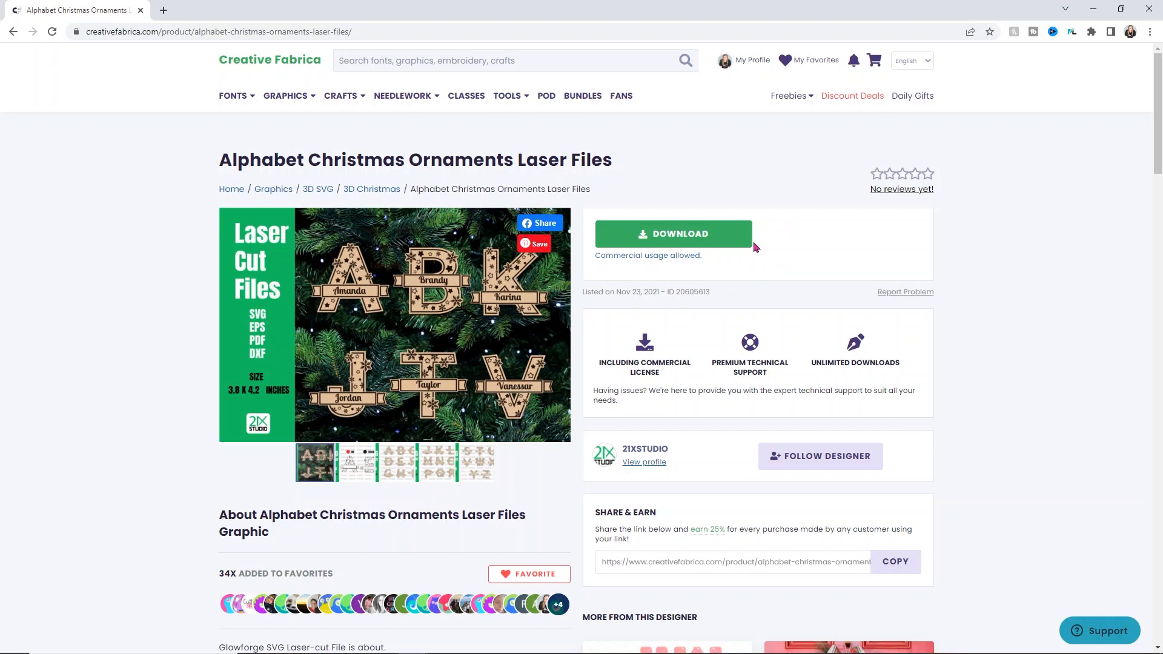
Download the Alphabet Christmas Ornaments Laser Files zip and save it in the laser folder on the Desktop.
left_click(621, 242)
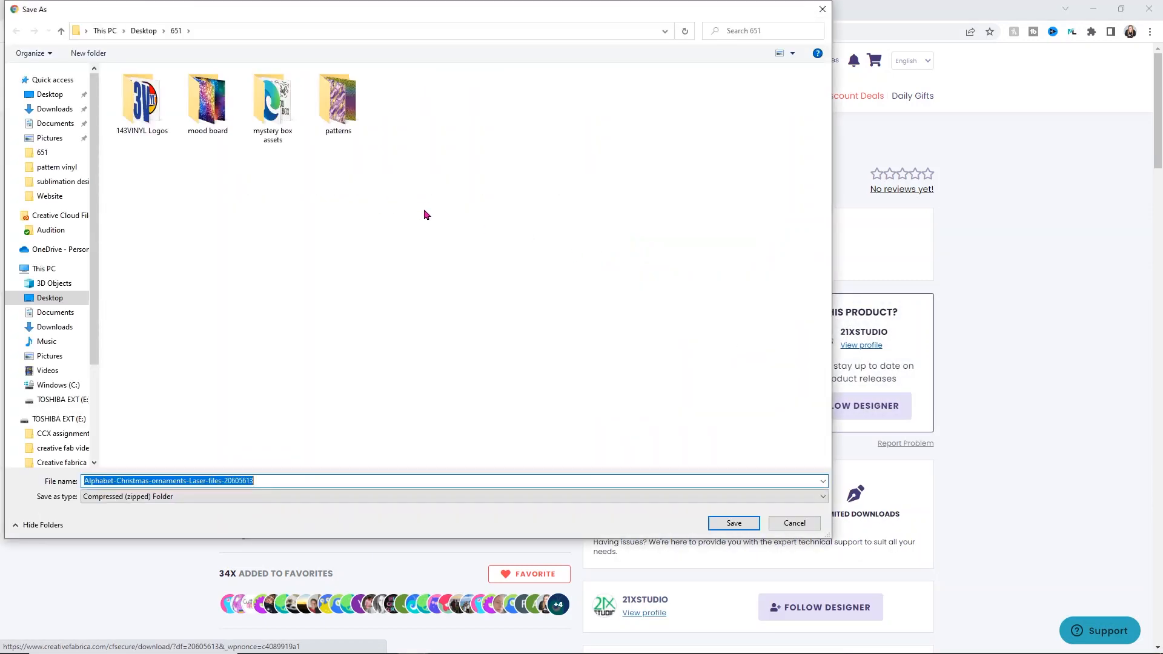
left_click(144, 31)
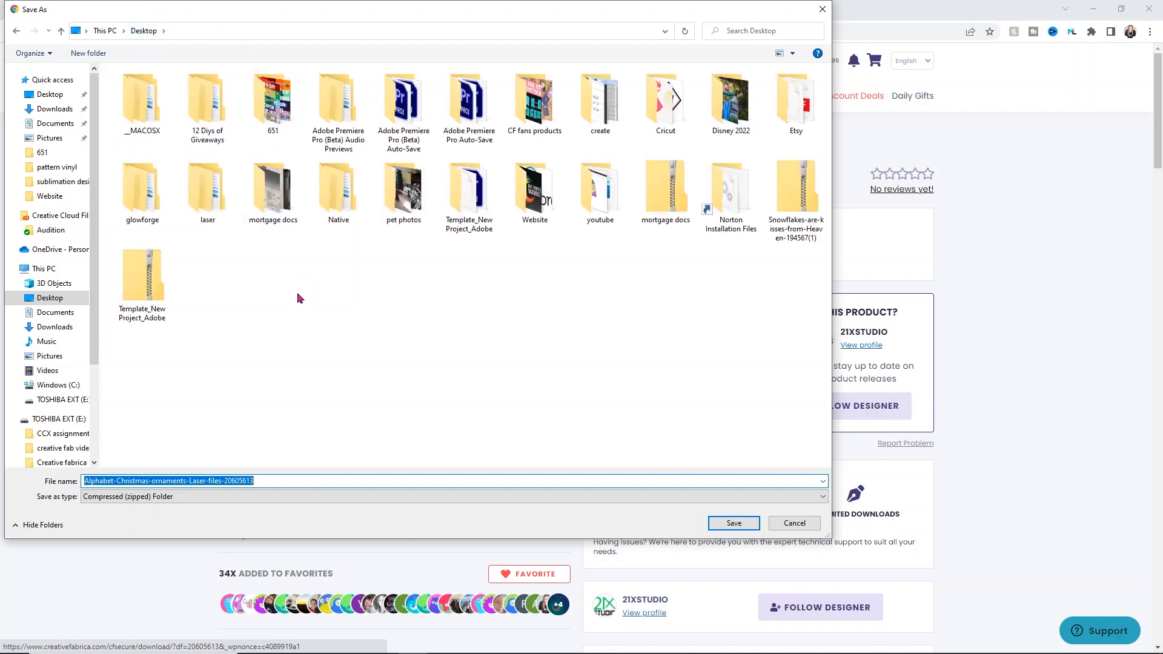
double_click(212, 199)
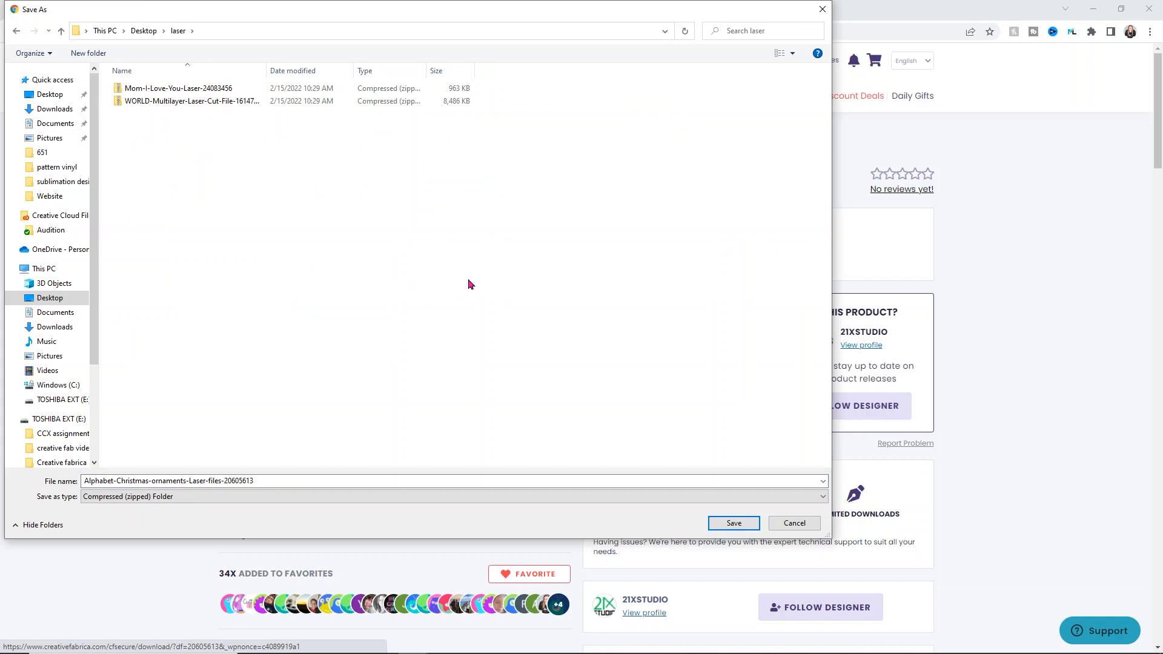
left_click(731, 523)
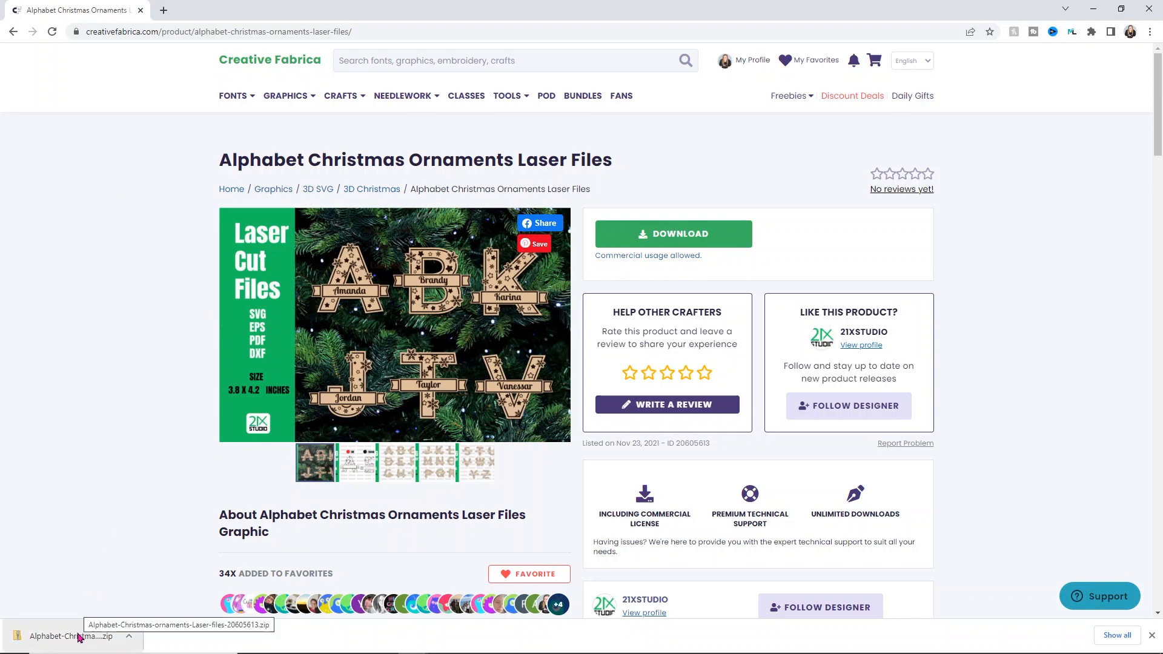
Extract all files from the downloaded alphabet ornaments zip to the default destination folder.
left_click(79, 636)
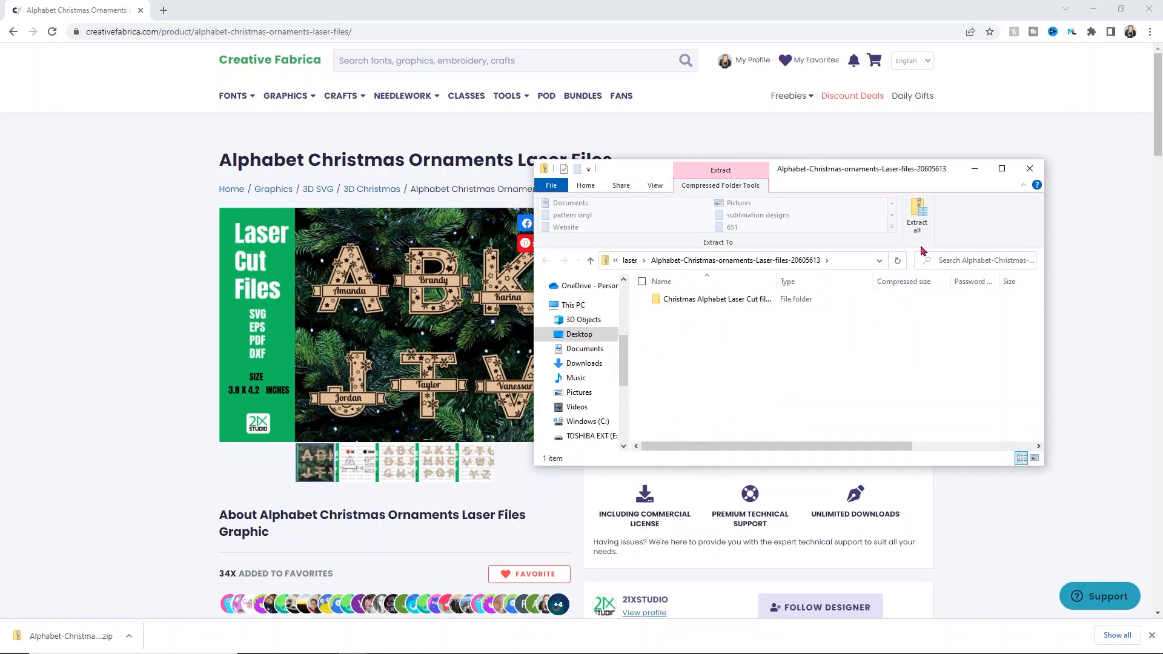
left_click(917, 215)
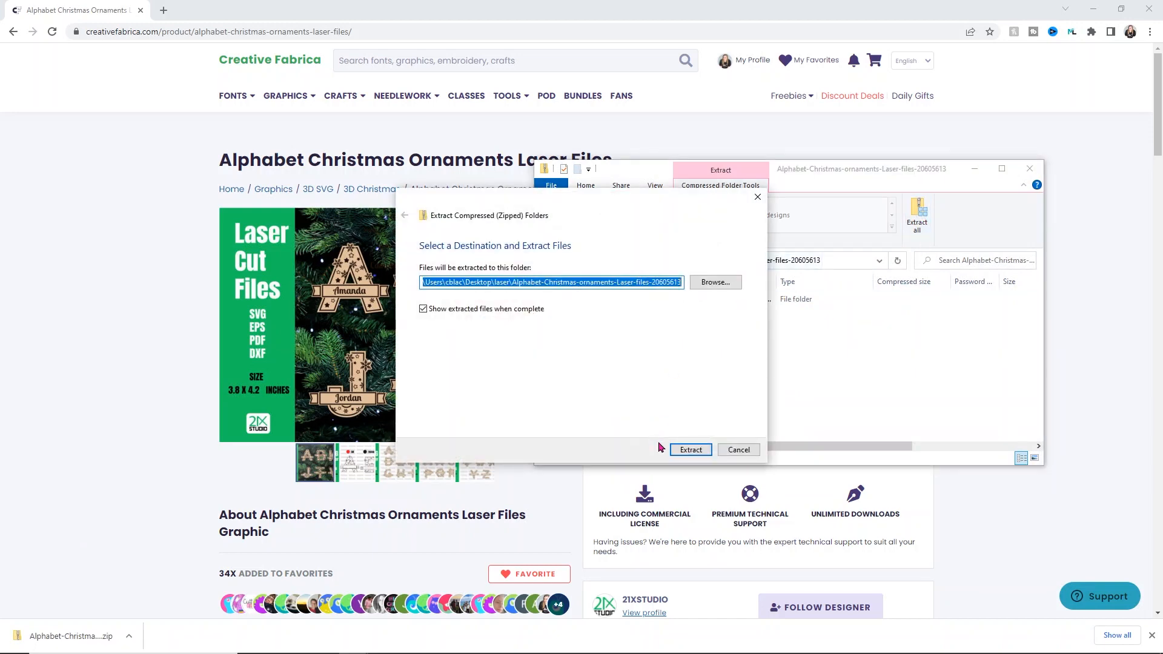
left_click(689, 450)
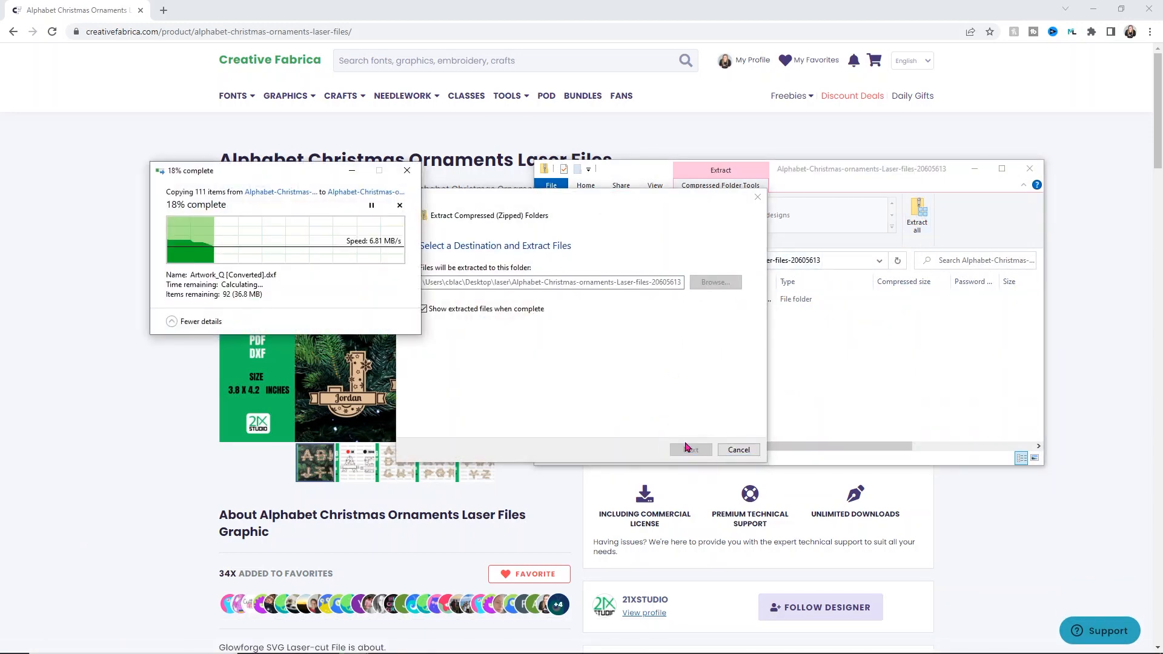
Open app.glowforge.com in a new browser tab and collapse the Getting Started checklist.
left_click(163, 10)
type("app")
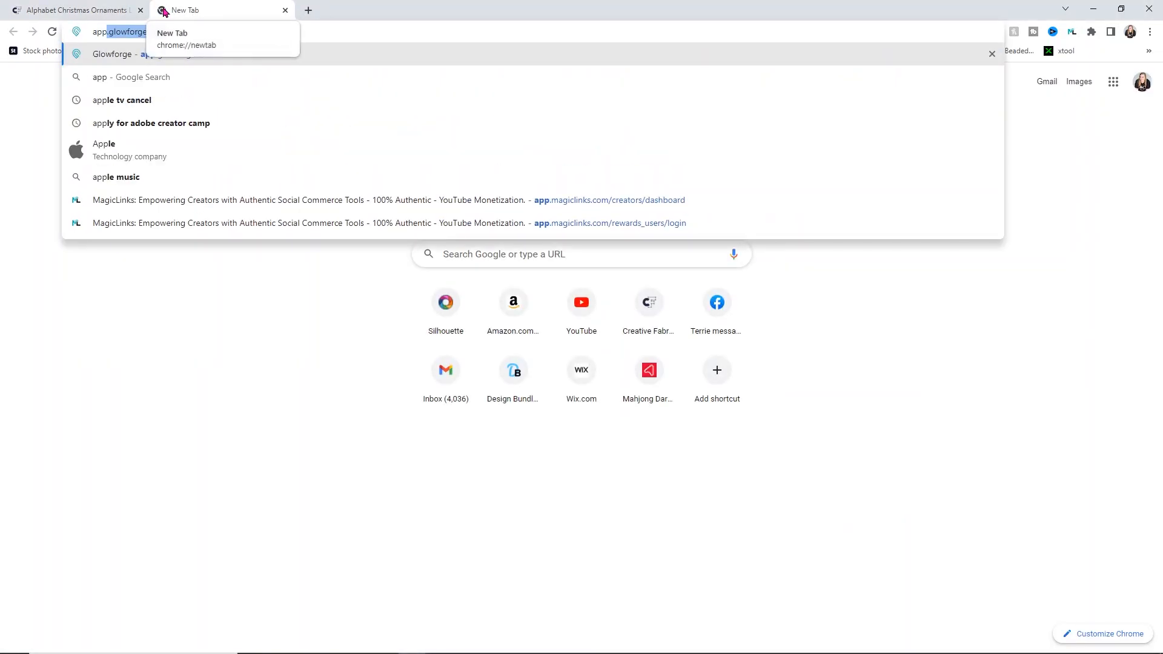
key("Return")
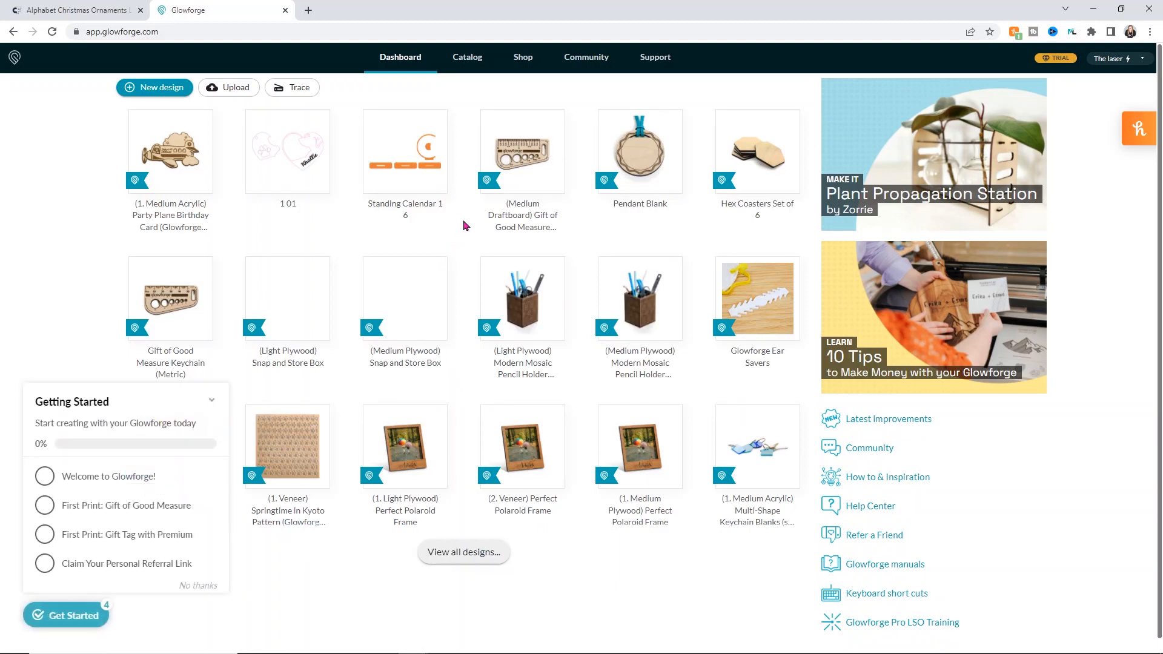
left_click(212, 401)
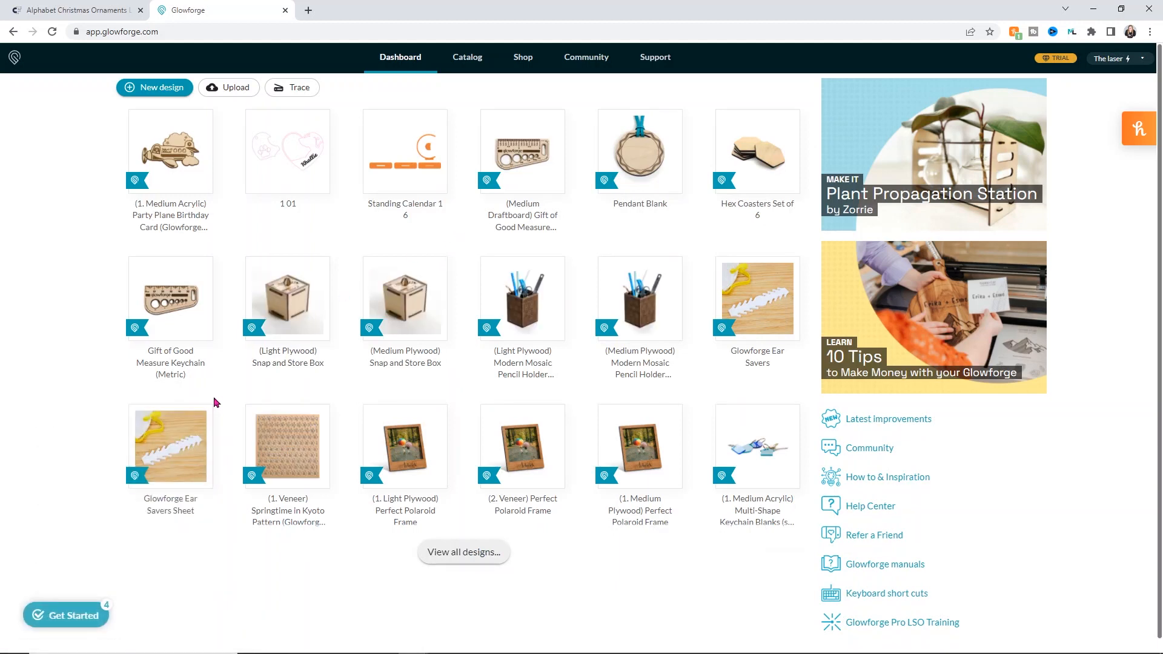
Upload the letter B artwork from the SVG folder of the extracted Christmas alphabet files in Desktop > laser.
left_click(229, 97)
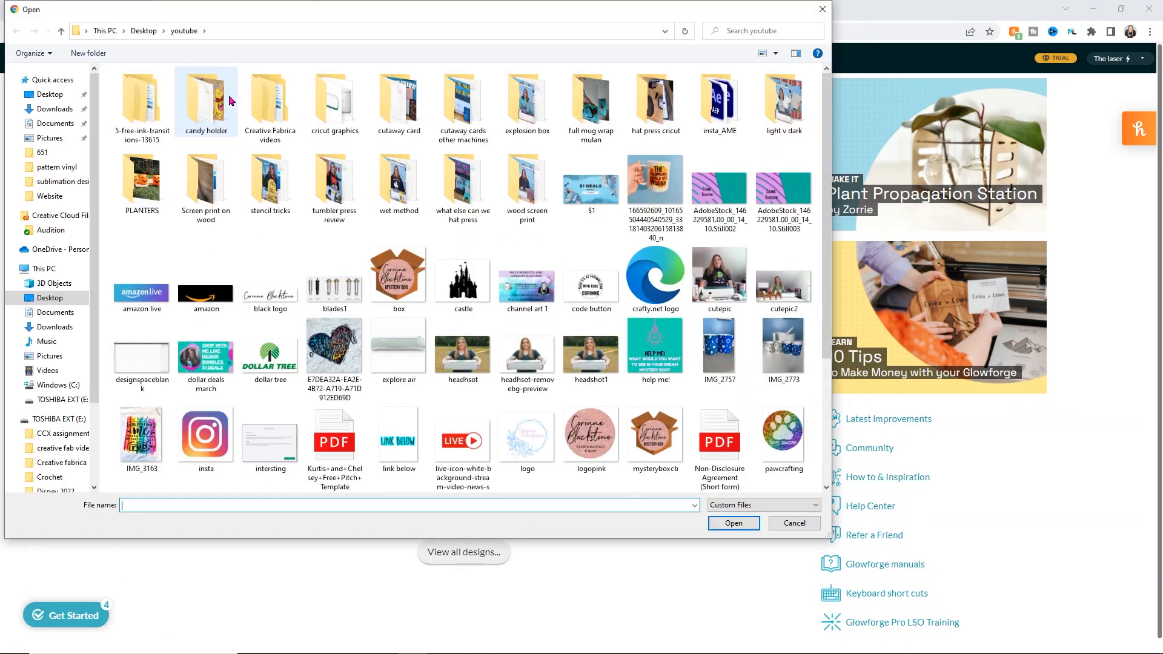
left_click(146, 31)
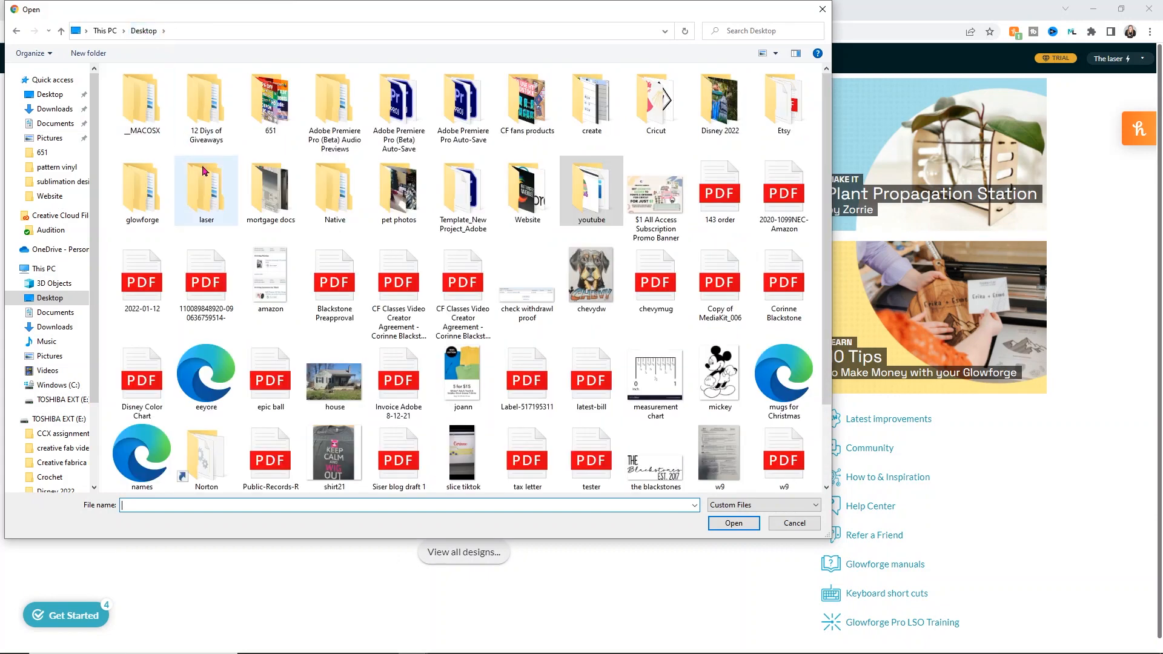
double_click(203, 171)
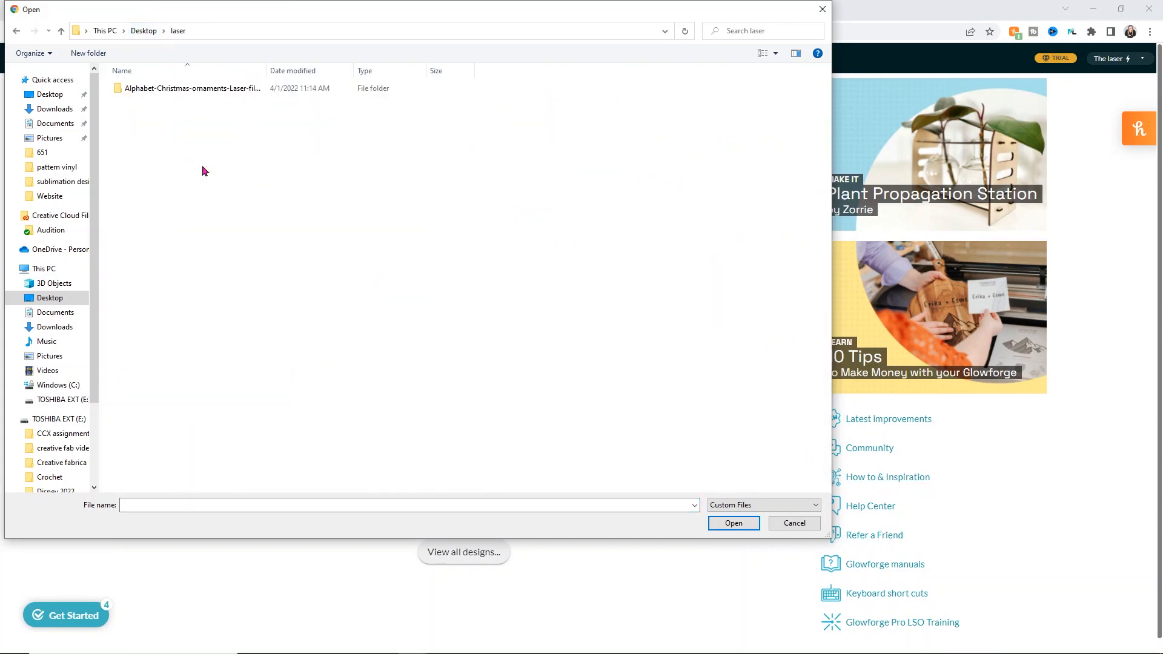
double_click(189, 89)
double_click(189, 89)
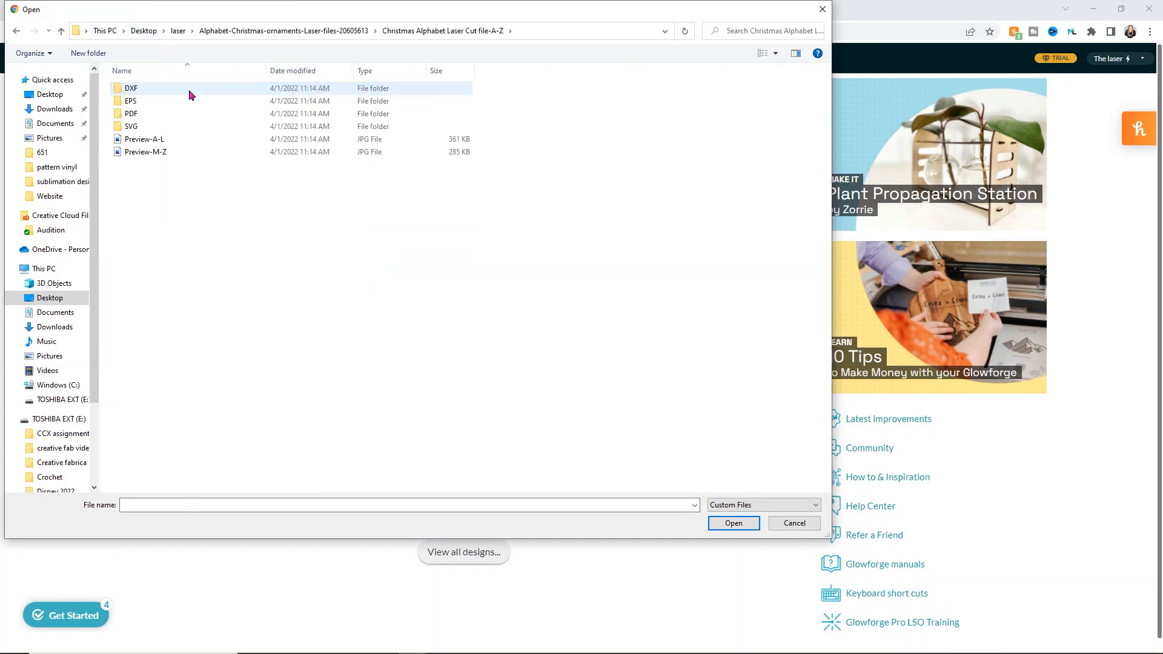
double_click(146, 129)
double_click(152, 102)
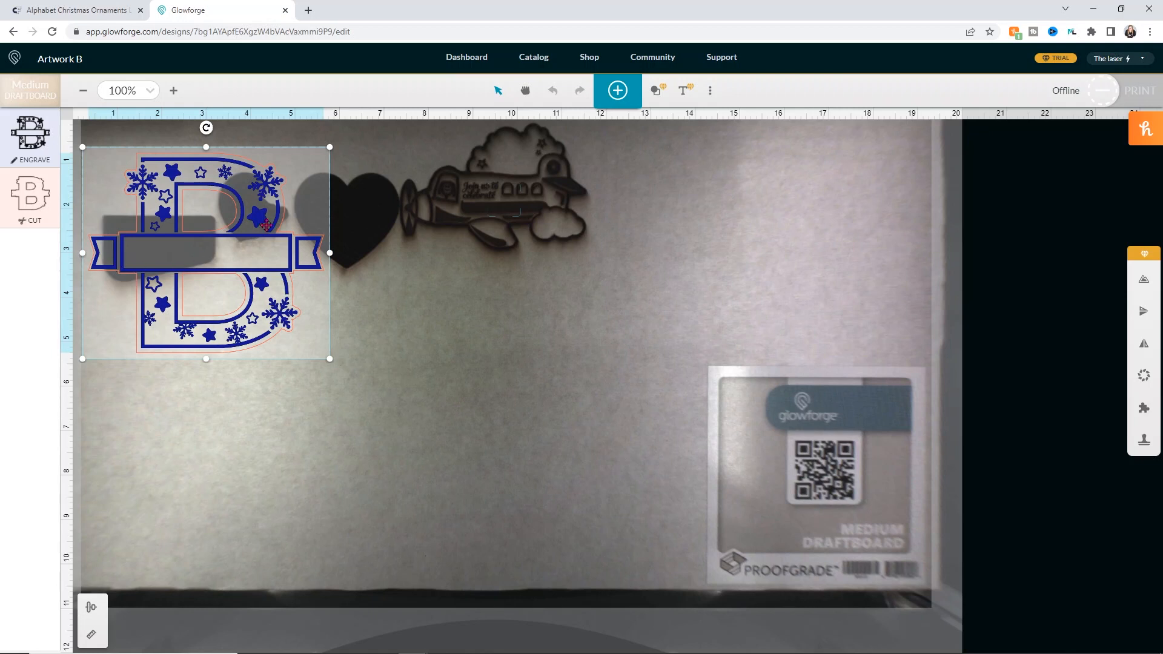
Move the B artwork below the existing cutouts and scale it proportionally to 3 in wide.
left_click_drag(264, 218, 274, 352)
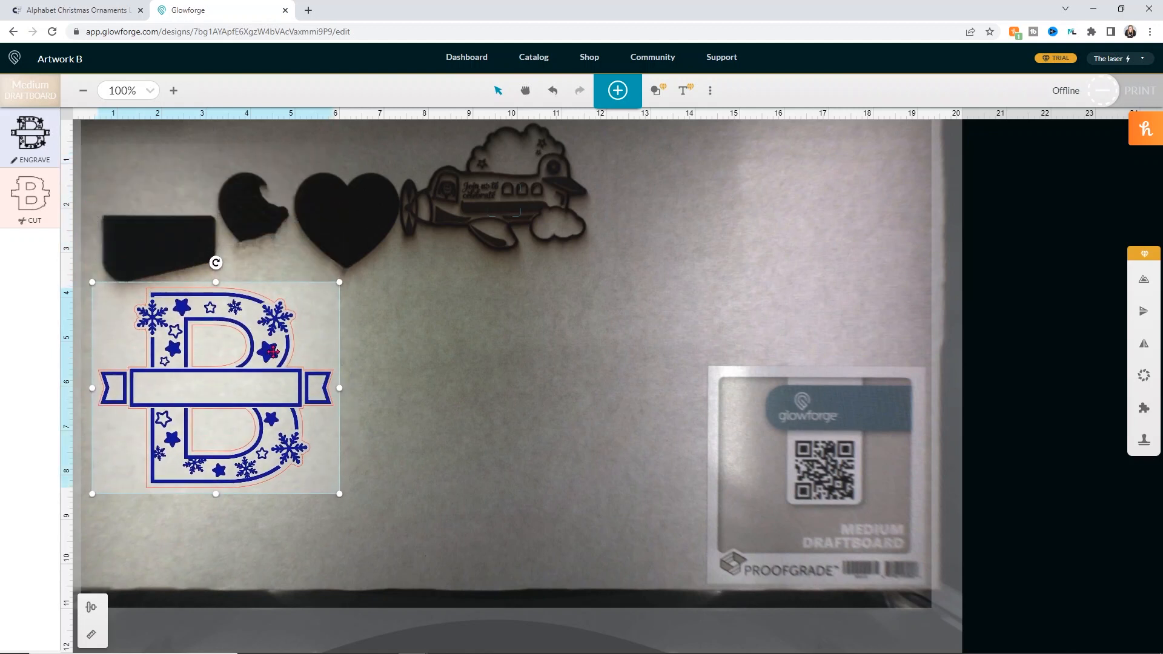
left_click(91, 636)
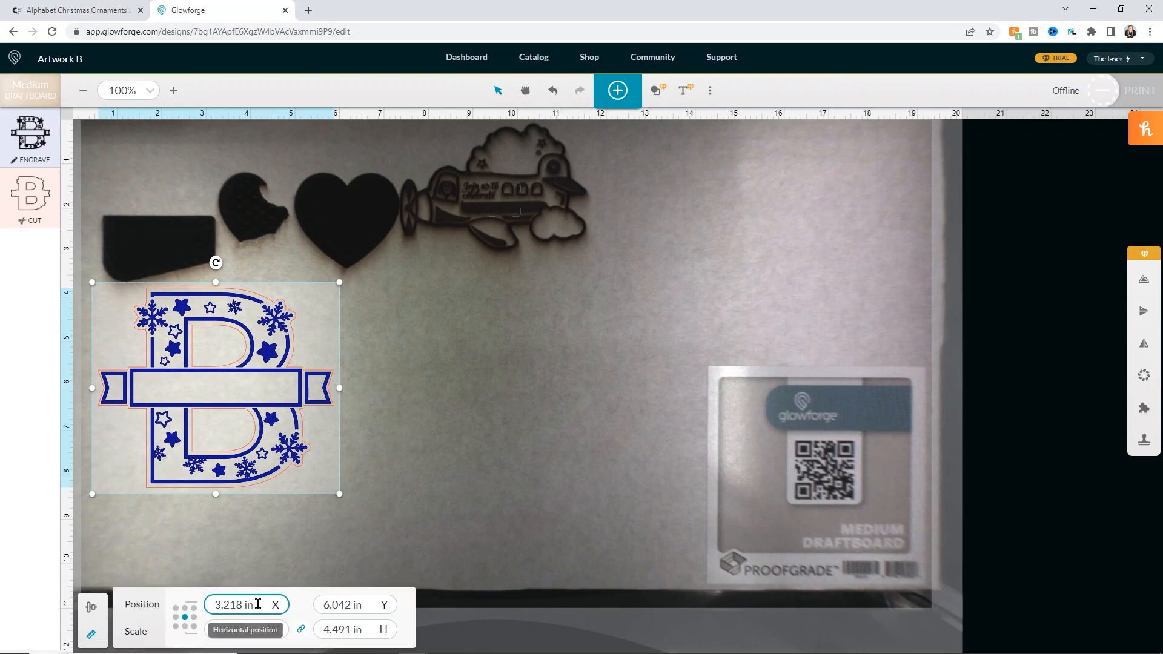
left_click(251, 630)
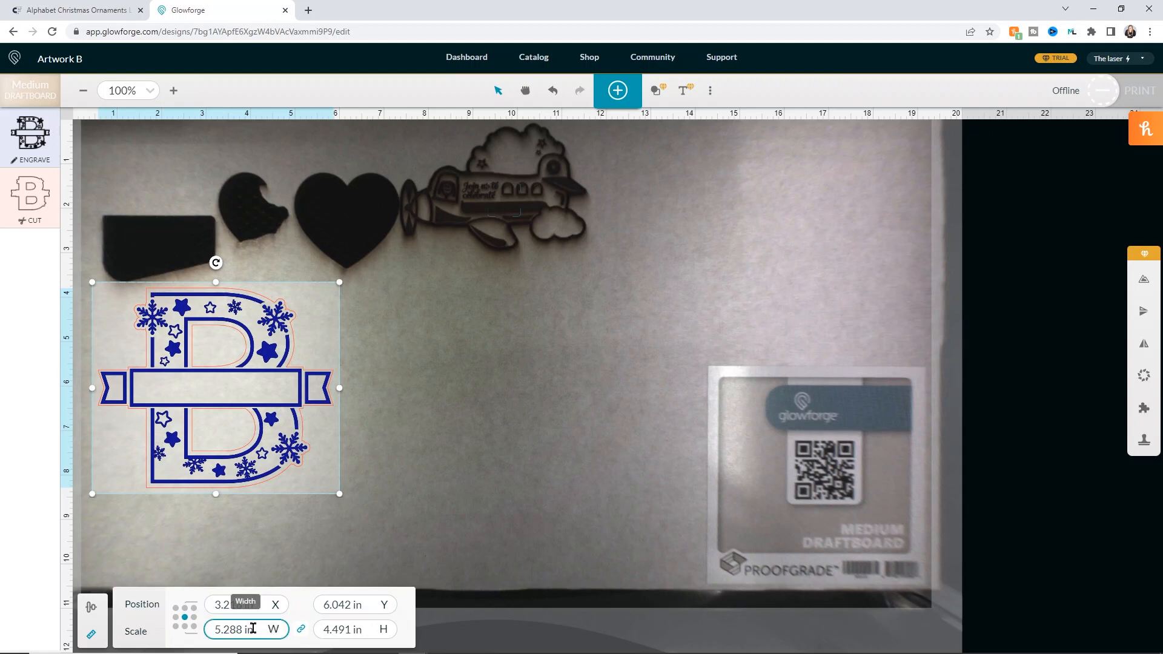
double_click(240, 630)
type("3")
key("Return")
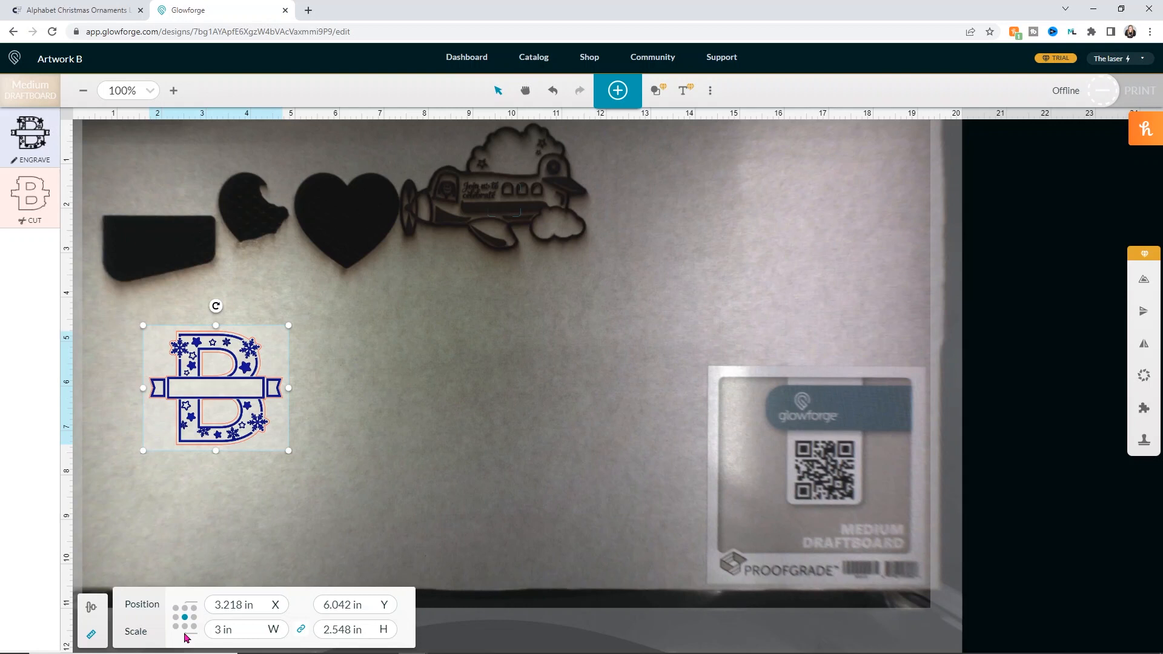
Review the engrave and cut settings of the B artwork's two operations.
left_click(32, 131)
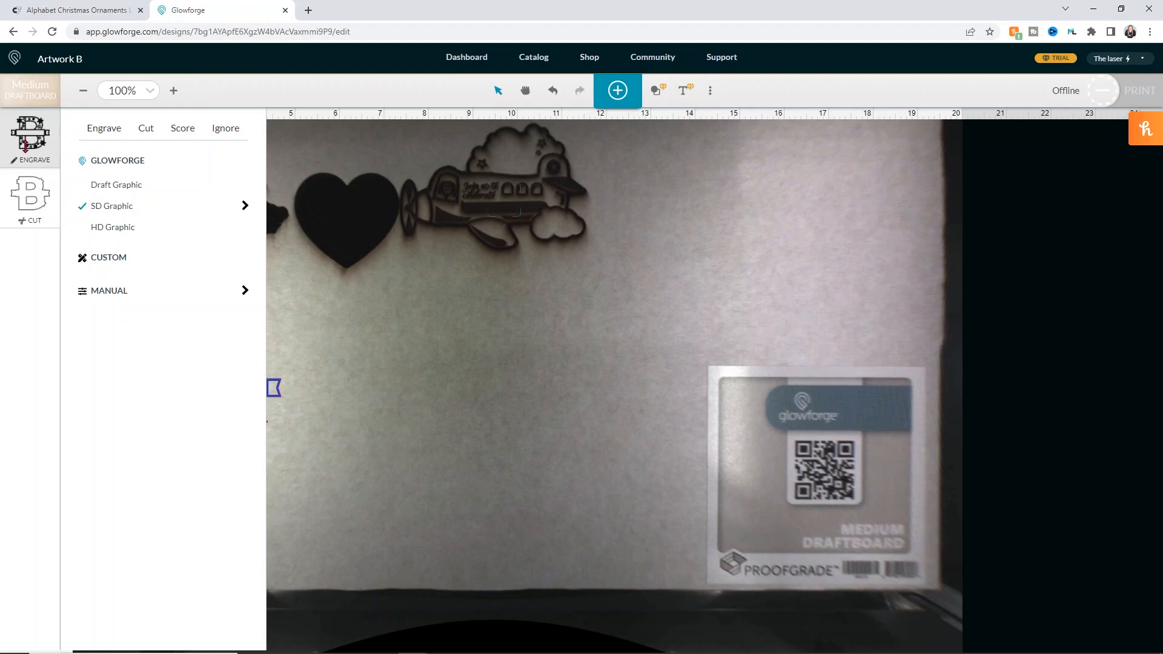
left_click(35, 202)
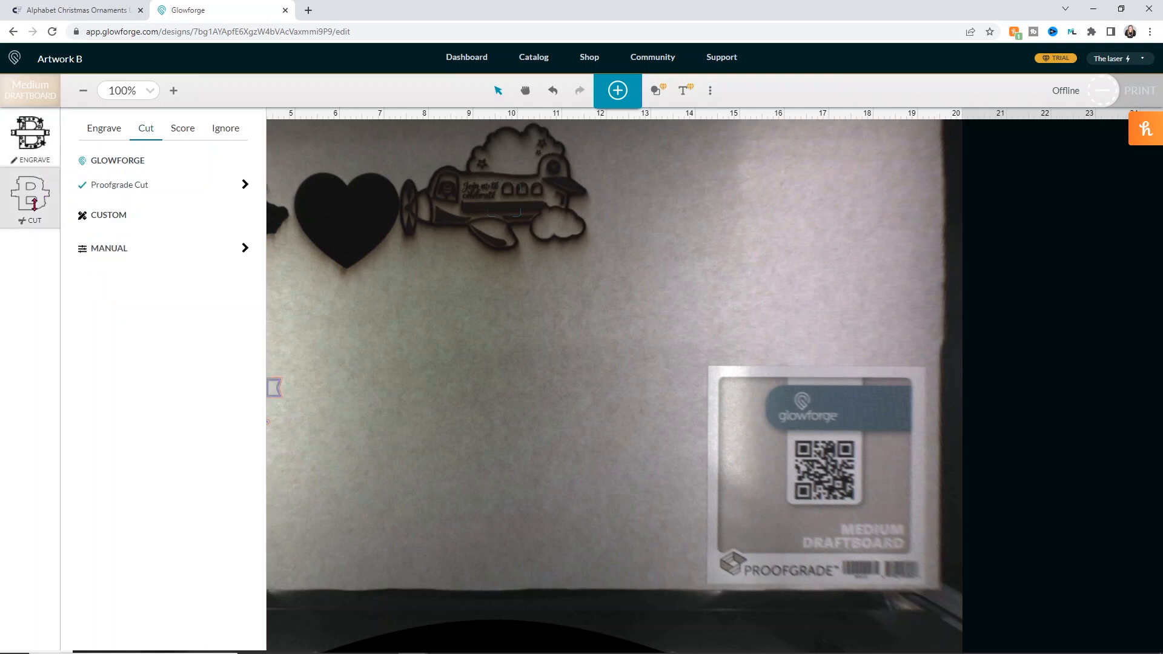
left_click(314, 393)
left_click(249, 376)
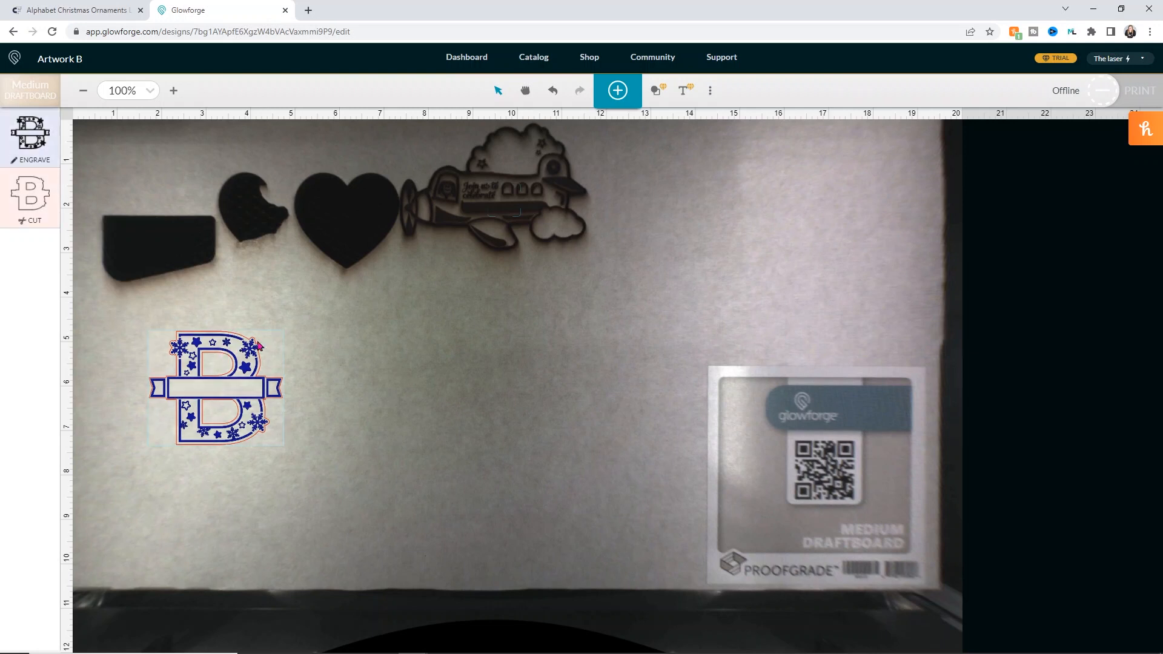
left_click(509, 298)
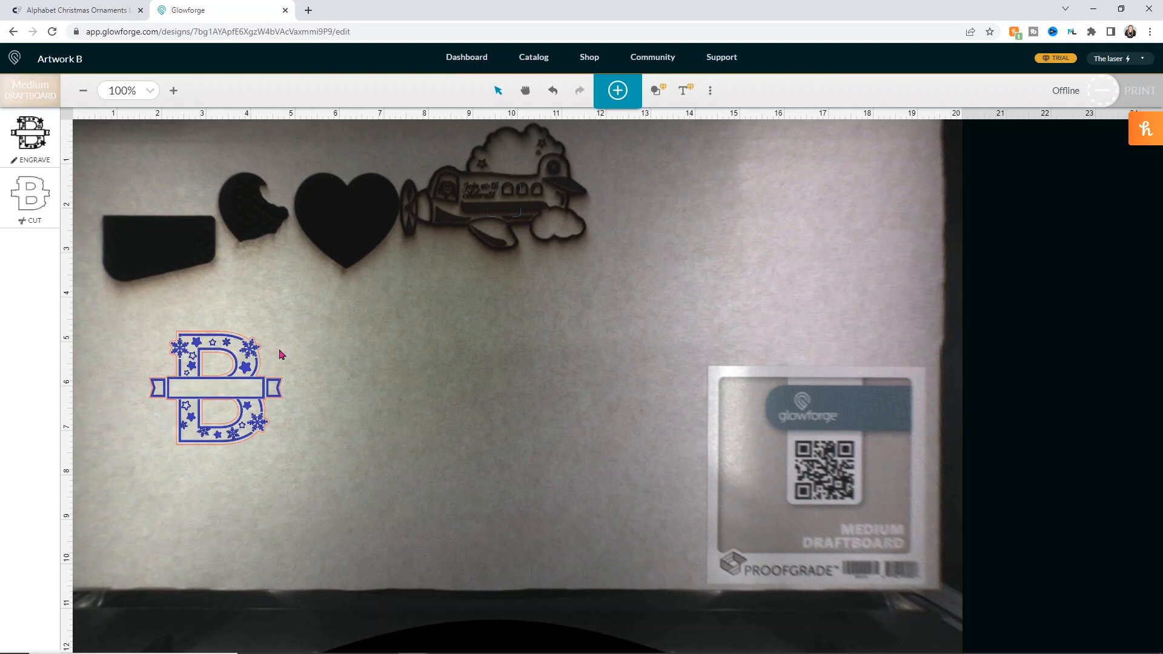
Move the B artwork up over the heart cutout and back down to about X 4.43 in, Y 4.6 in.
left_click(266, 364)
left_click_drag(226, 309, 399, 162)
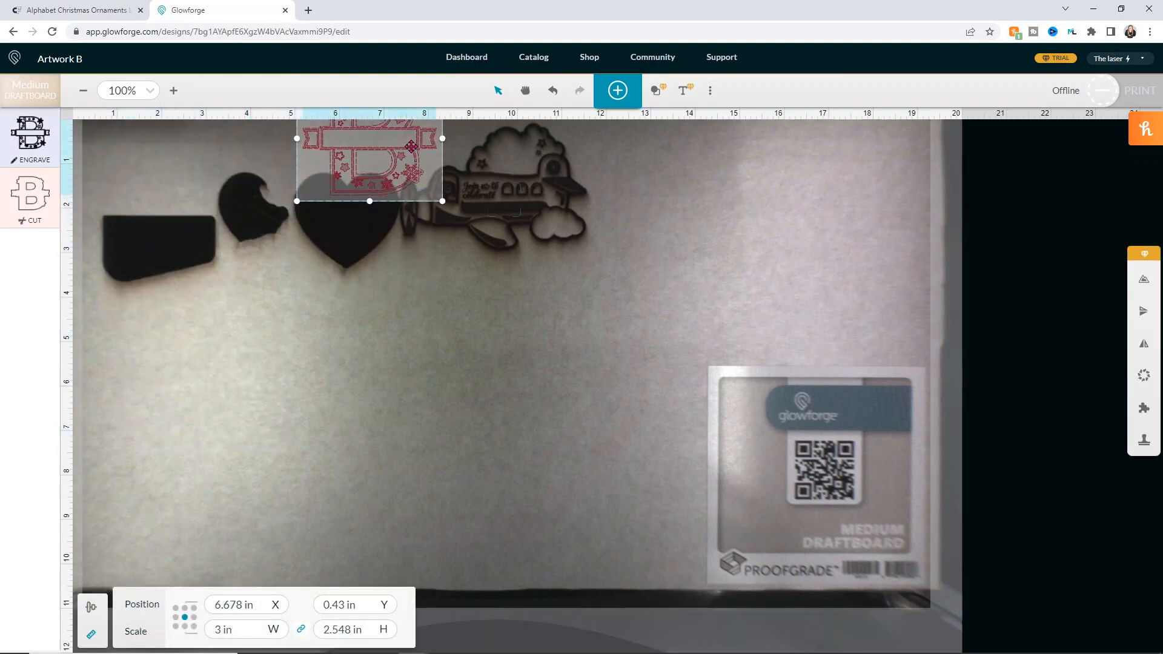
left_click_drag(406, 146, 298, 295)
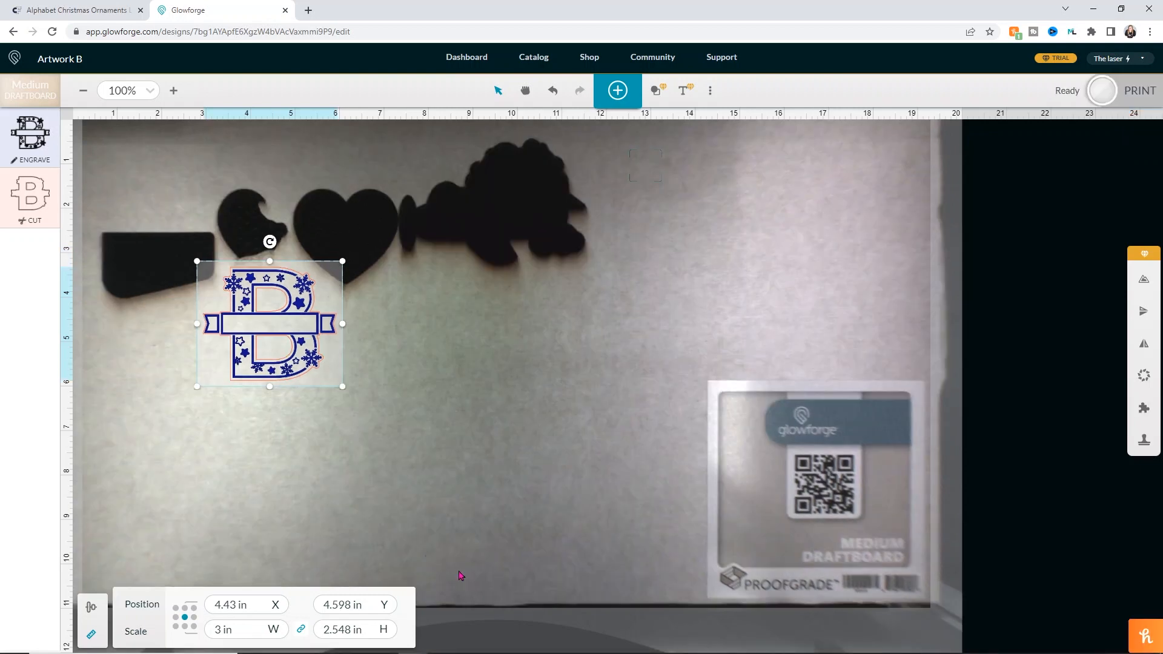
Place the B artwork on unused draftboard just beyond the plane cutout, at about 13 in across near the upper edge.
left_click(93, 634)
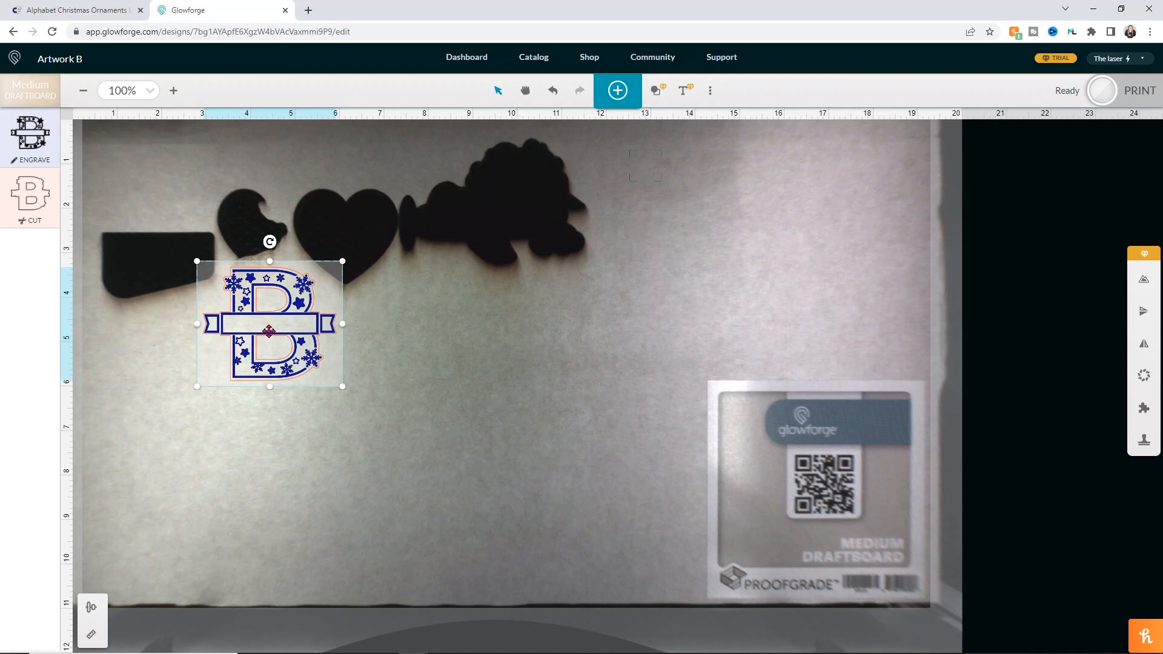
left_click_drag(268, 327, 655, 167)
left_click(390, 338)
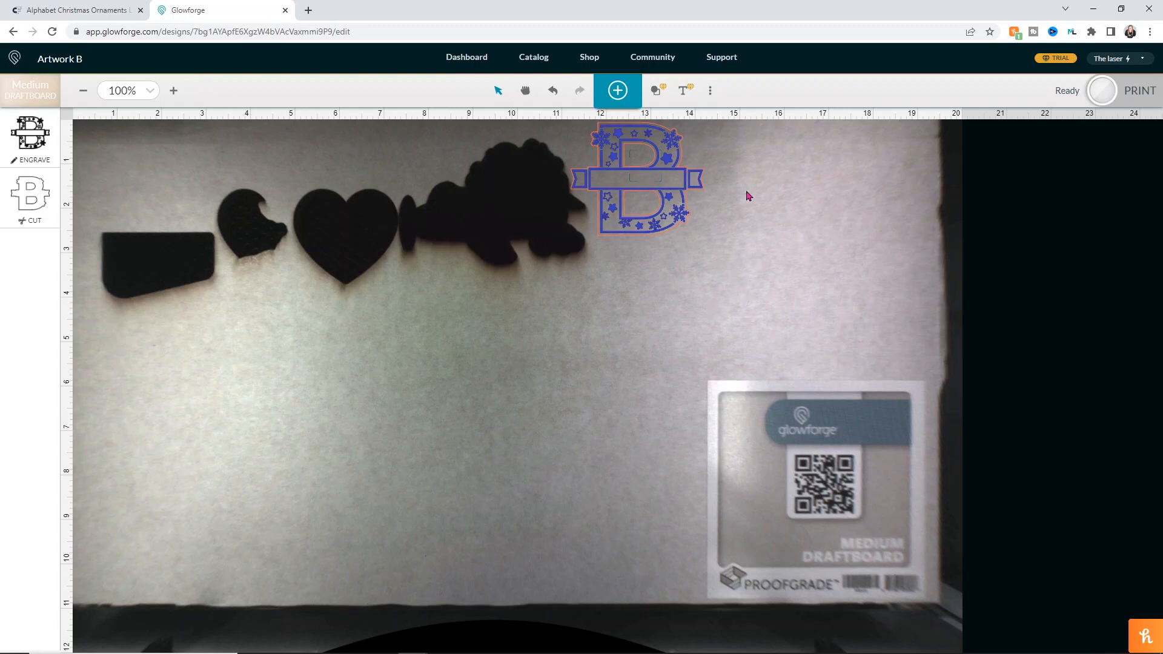
Add a text object to the design and enter the family surname as its text.
left_click(685, 92)
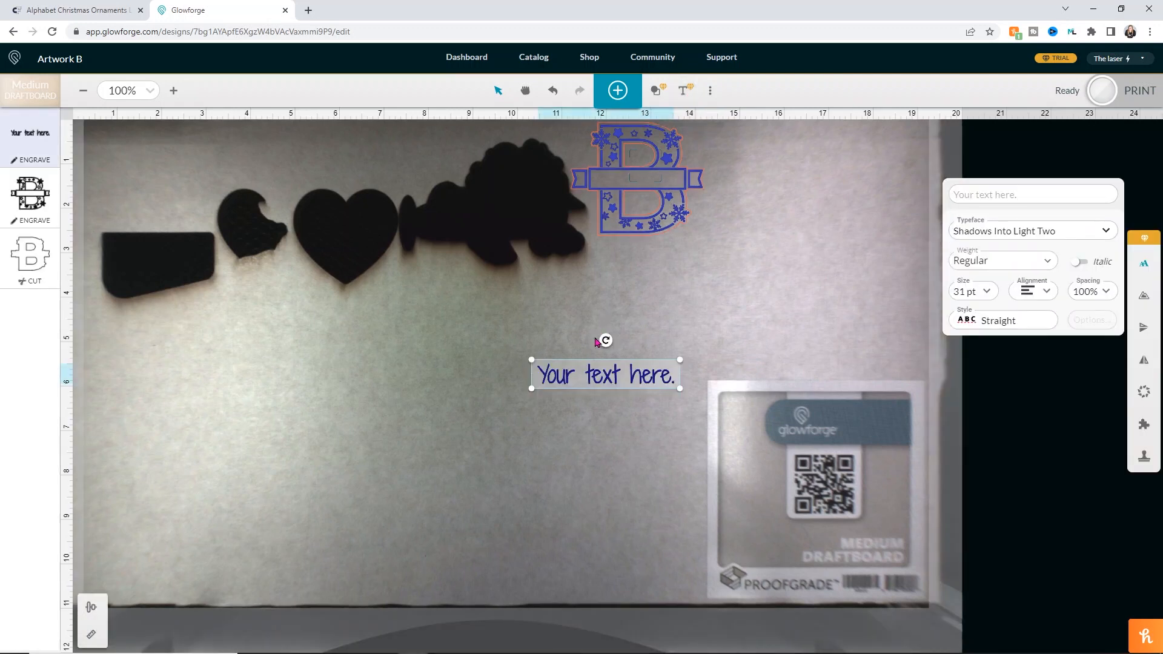
left_click(1052, 195)
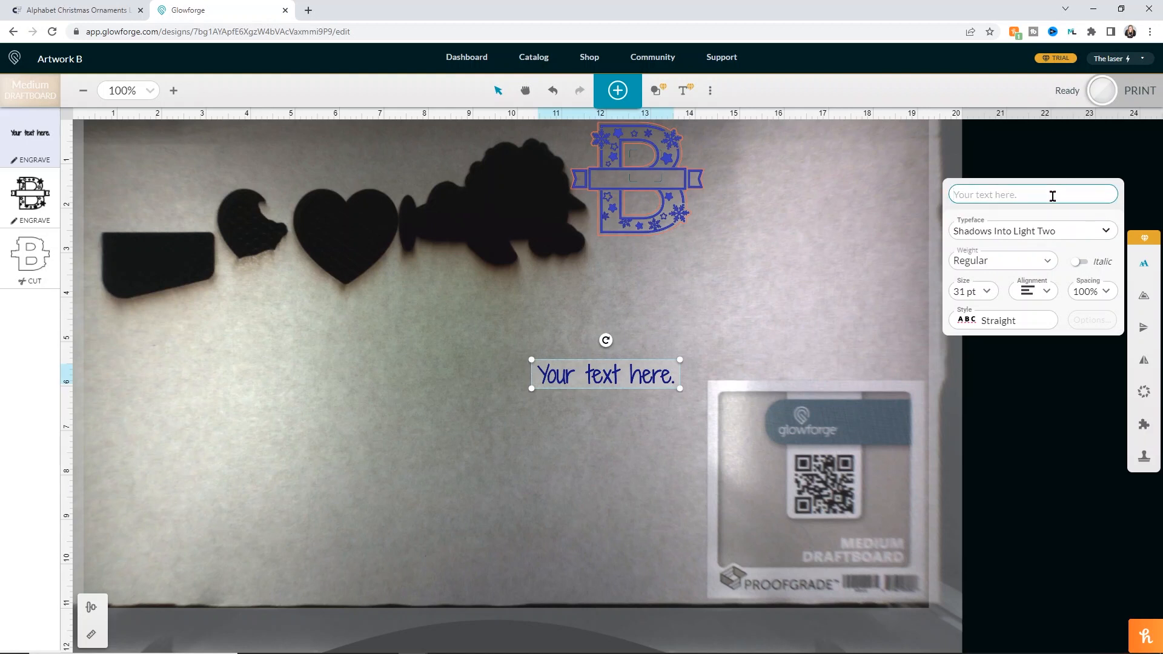
type("Blackstone")
Browse the font categories and set the surname text's typeface to Henny Penny from the Whimsical category.
left_click(1032, 226)
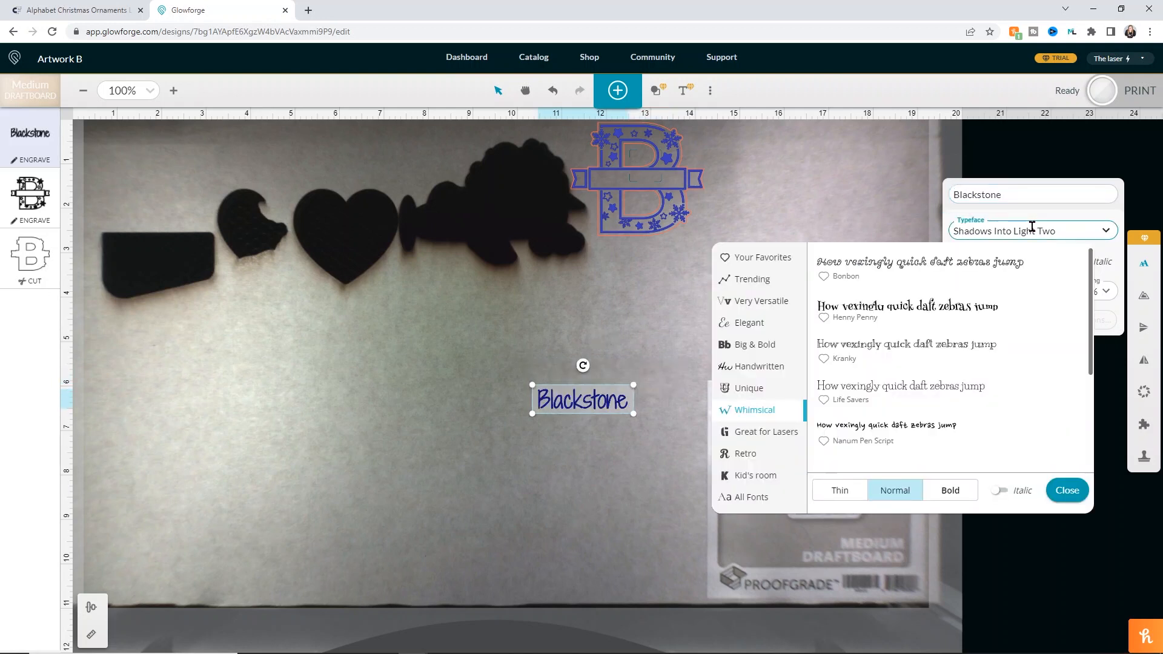
left_click(751, 280)
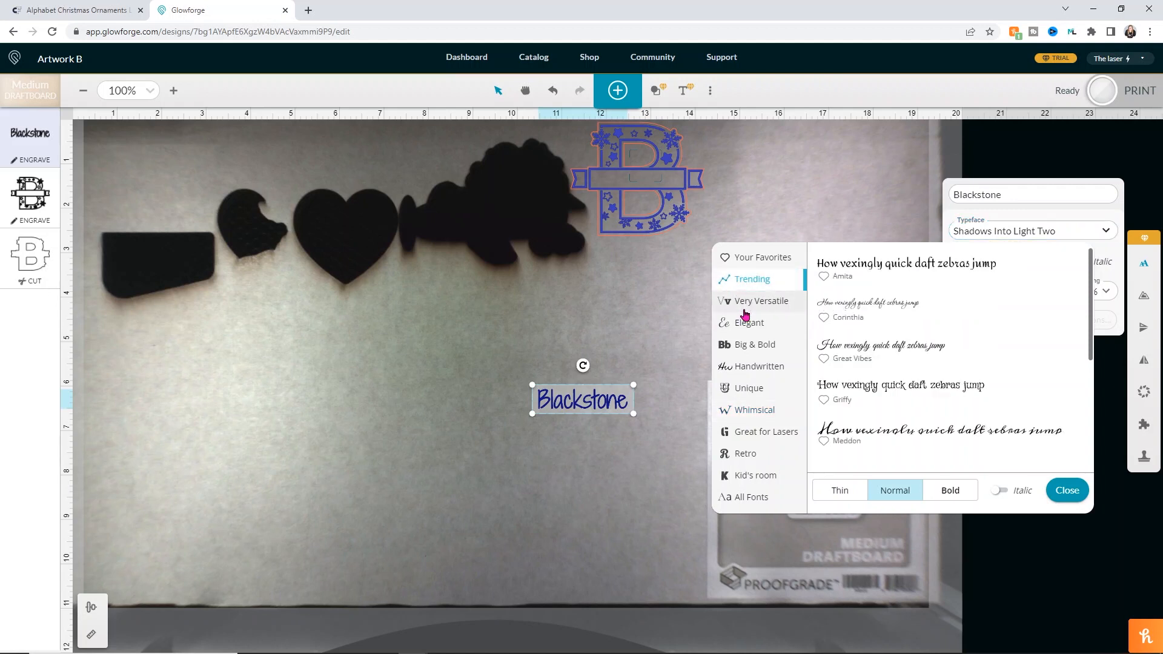
left_click(745, 302)
left_click(749, 323)
left_click(746, 345)
left_click(749, 366)
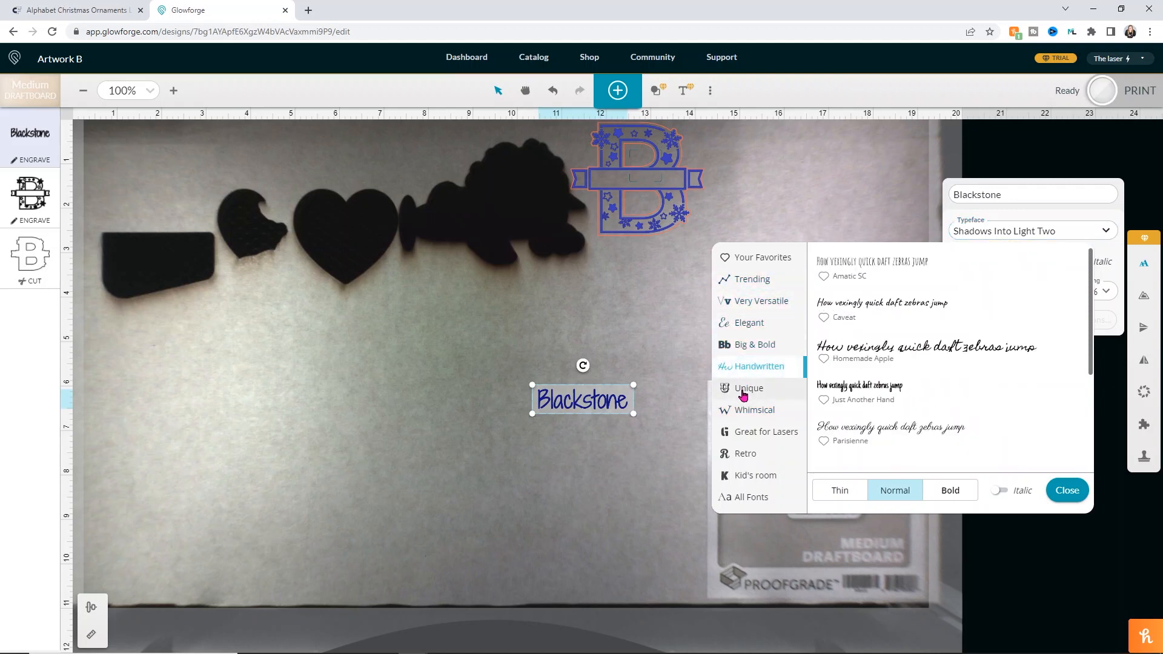
left_click(743, 393)
left_click(751, 501)
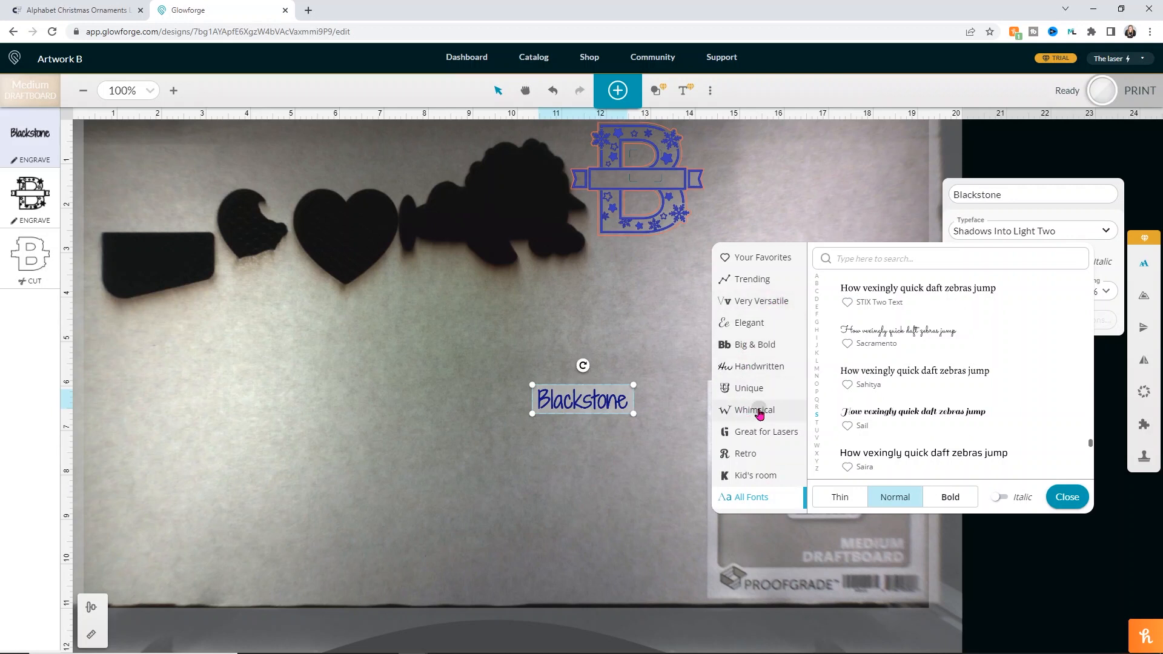
left_click(754, 411)
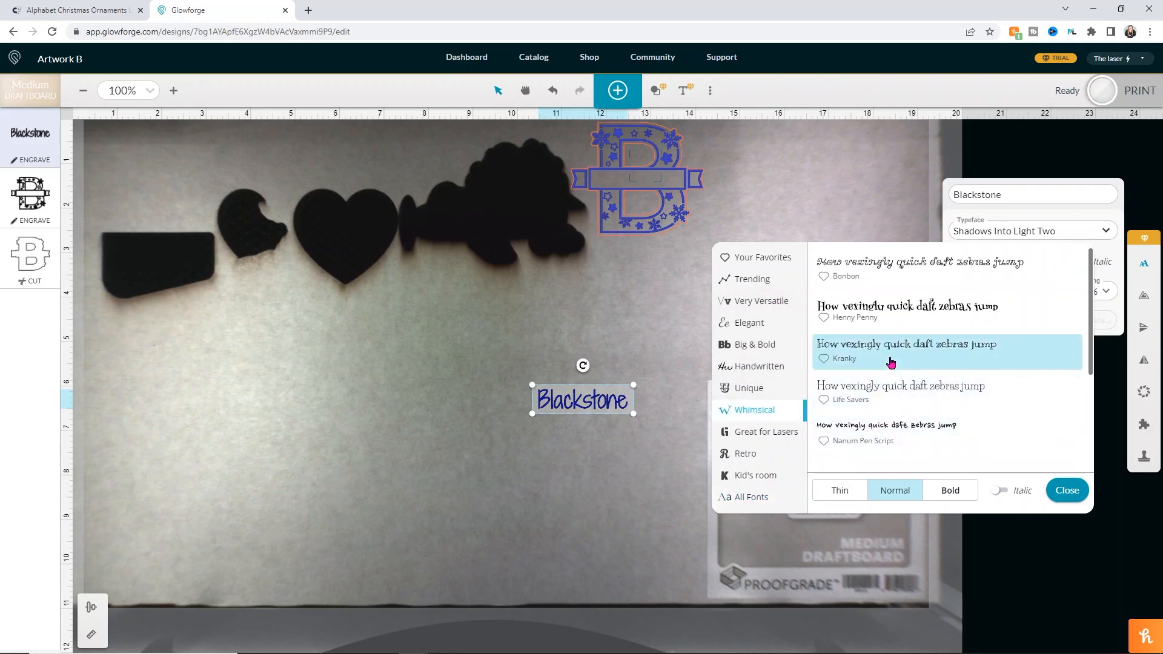
left_click(910, 307)
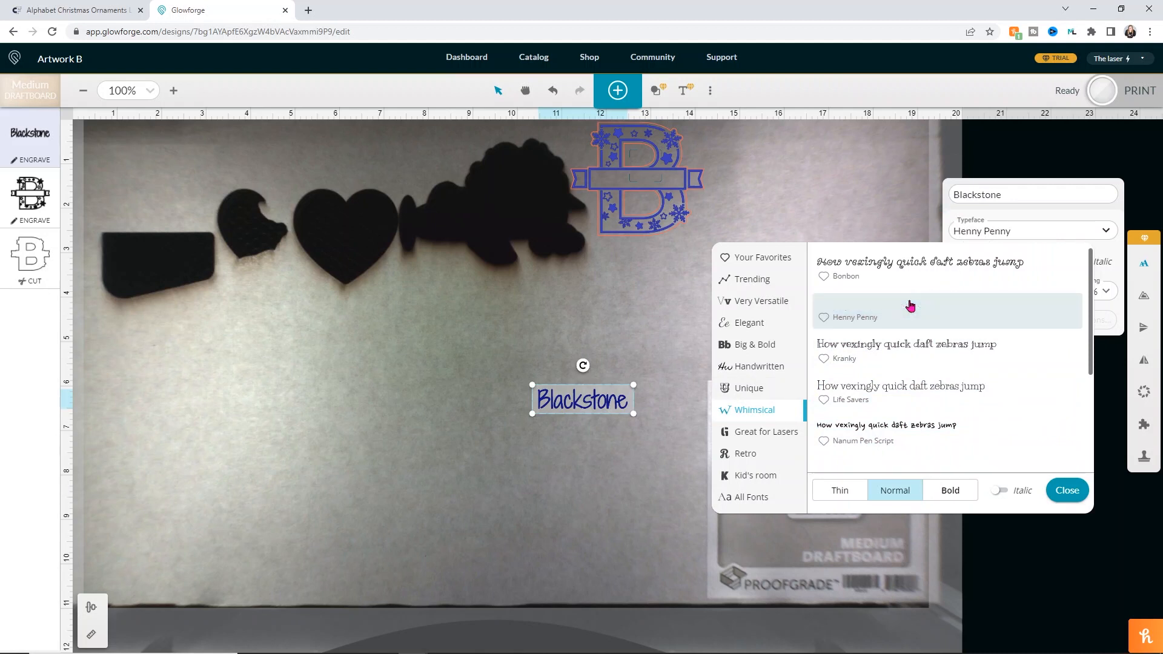
Try the Londrina Outline typeface from the Great for Lasers category on the surname text.
left_click(766, 391)
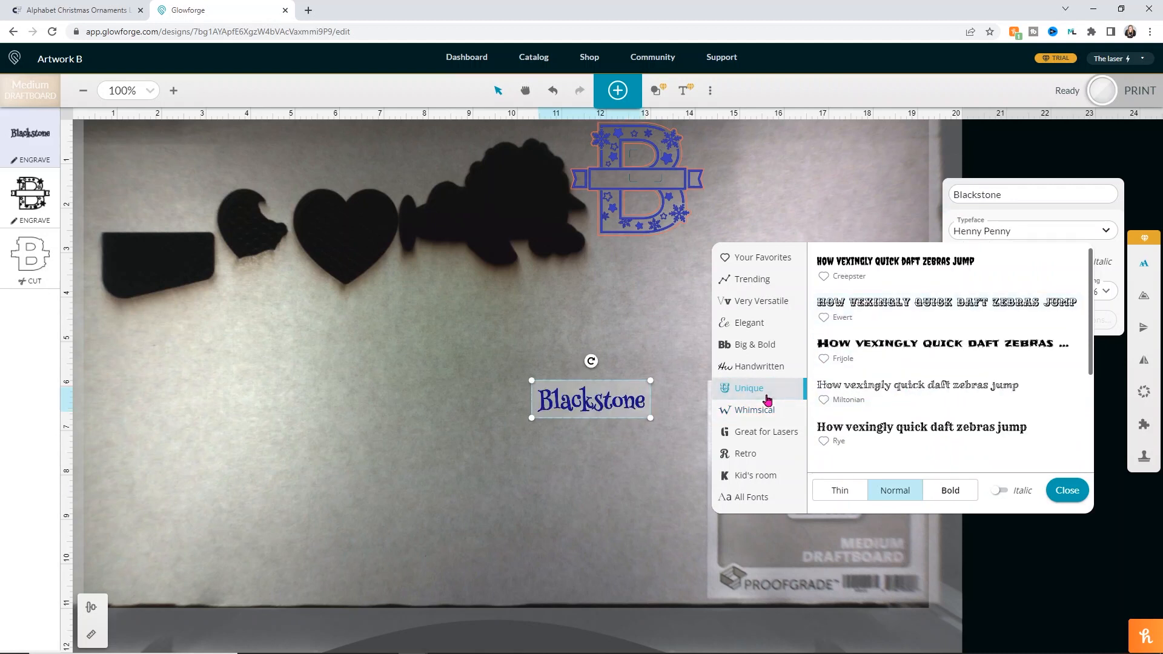
left_click(760, 439)
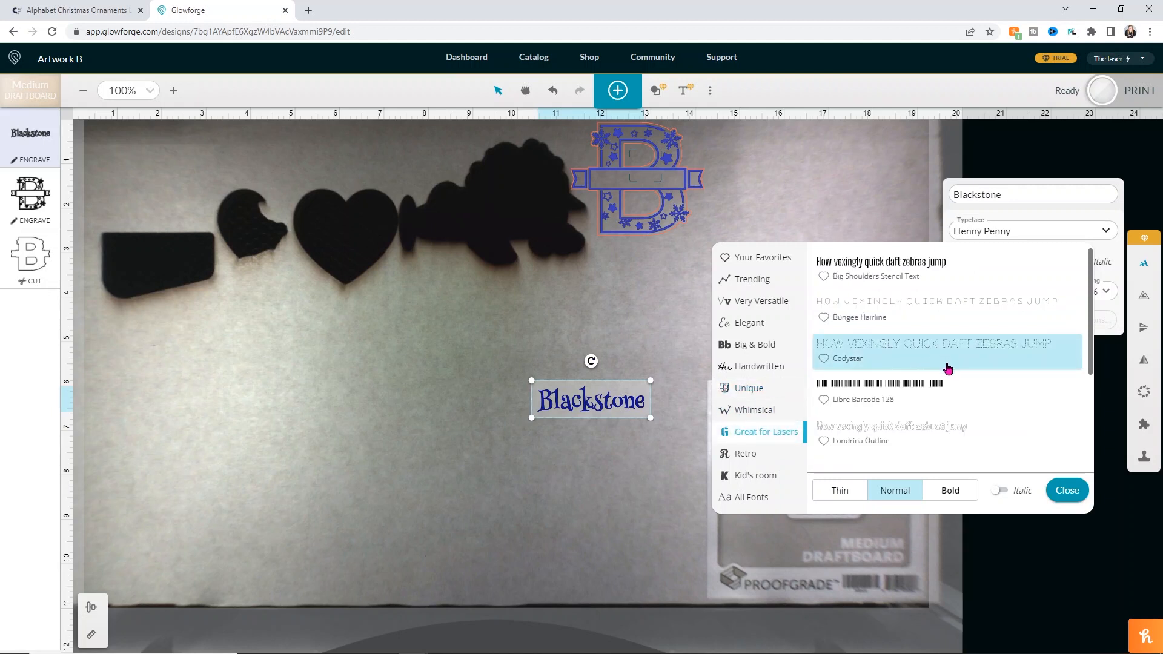
scroll(948, 365, "down", 1)
left_click(874, 372)
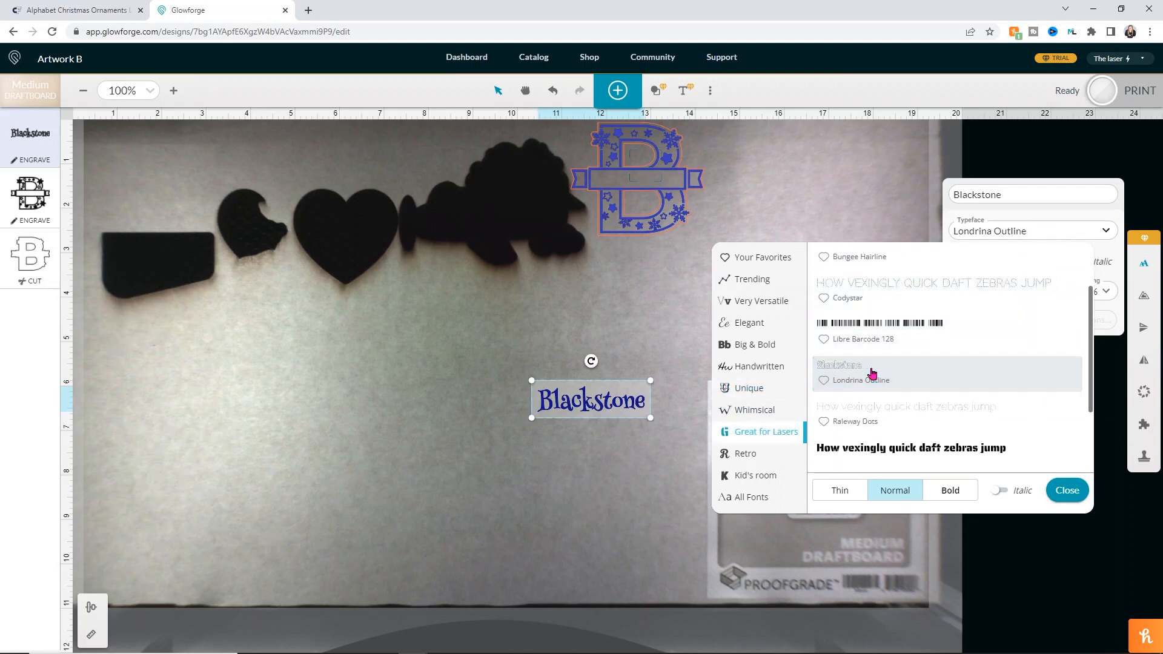
scroll(873, 407, "down", 1)
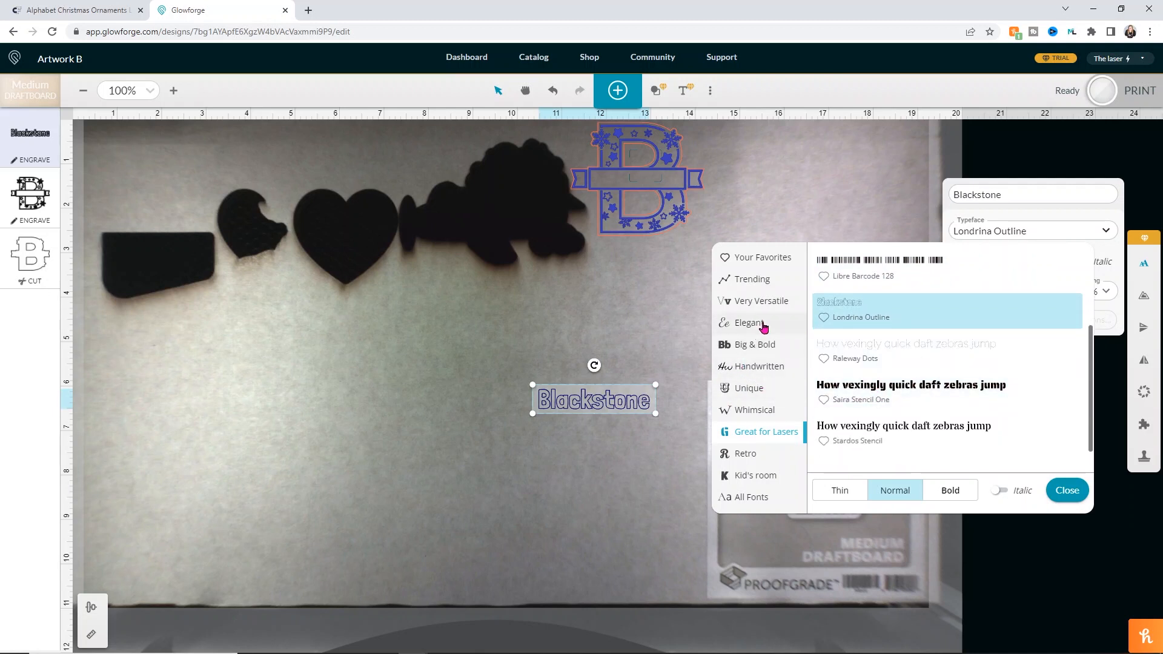
Look through the Very Versatile, Kid's room, Unique, Handwritten, Big & Bold, Elegant and Trending font categories for a suitable surname typeface.
left_click(761, 303)
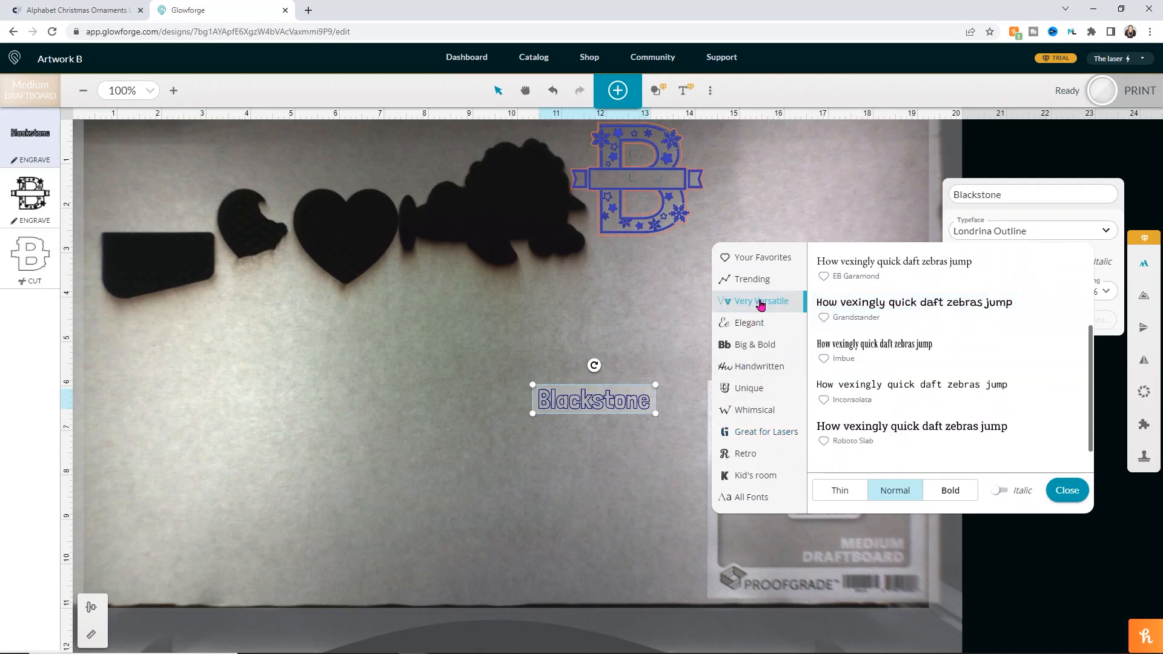
left_click(764, 475)
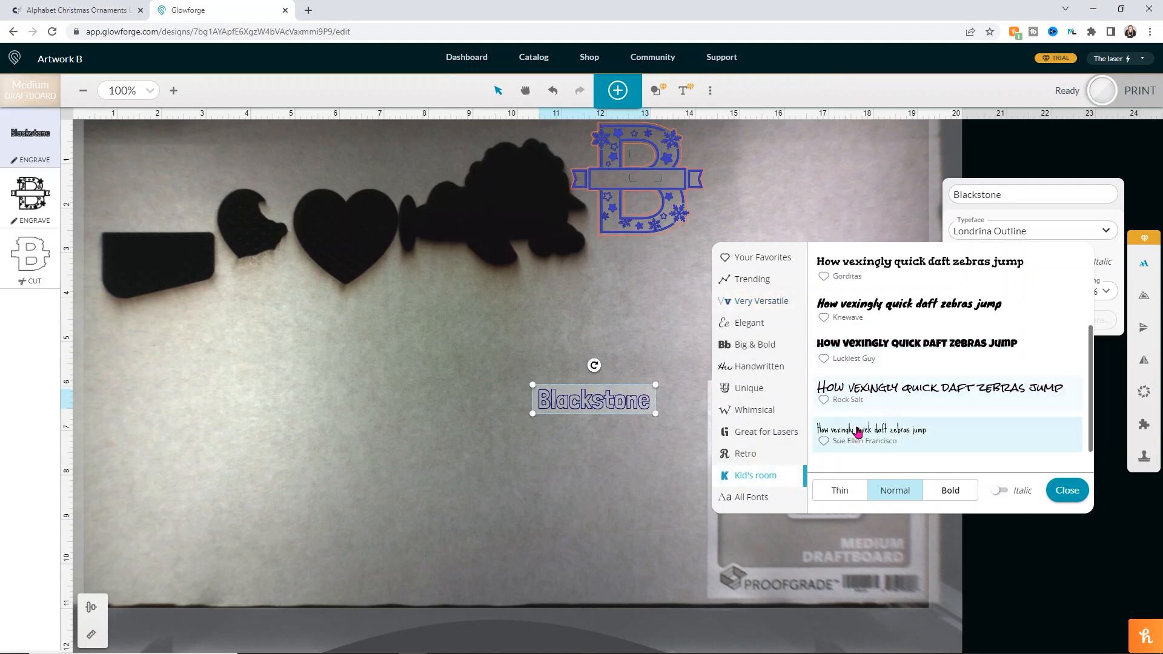
left_click(756, 390)
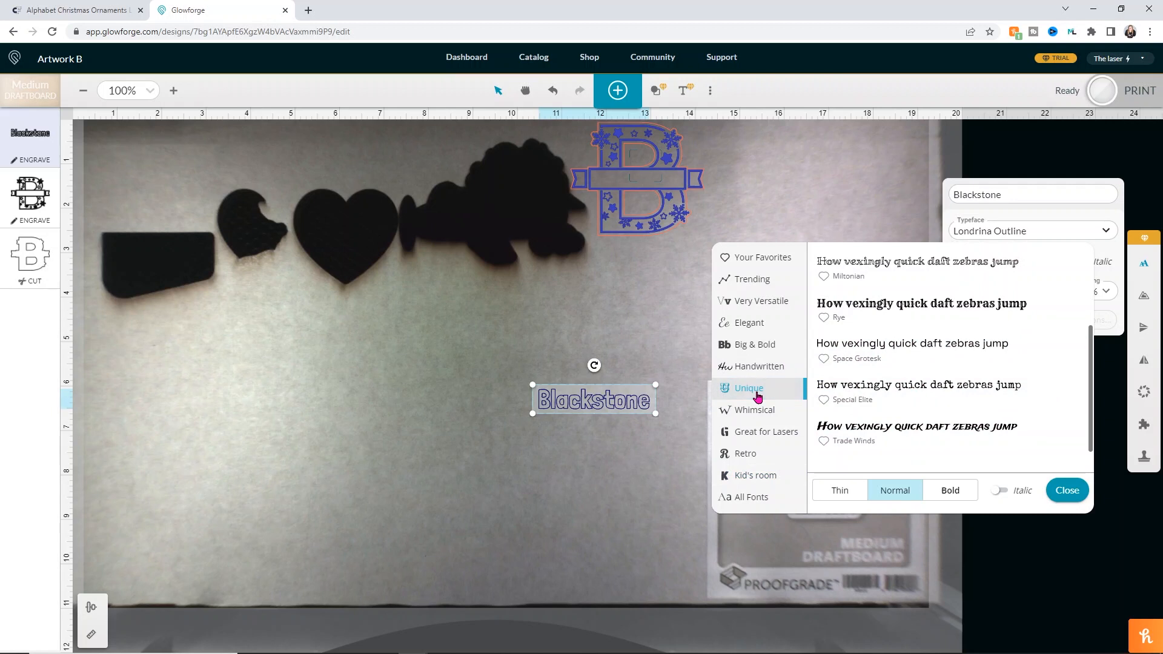
left_click(771, 365)
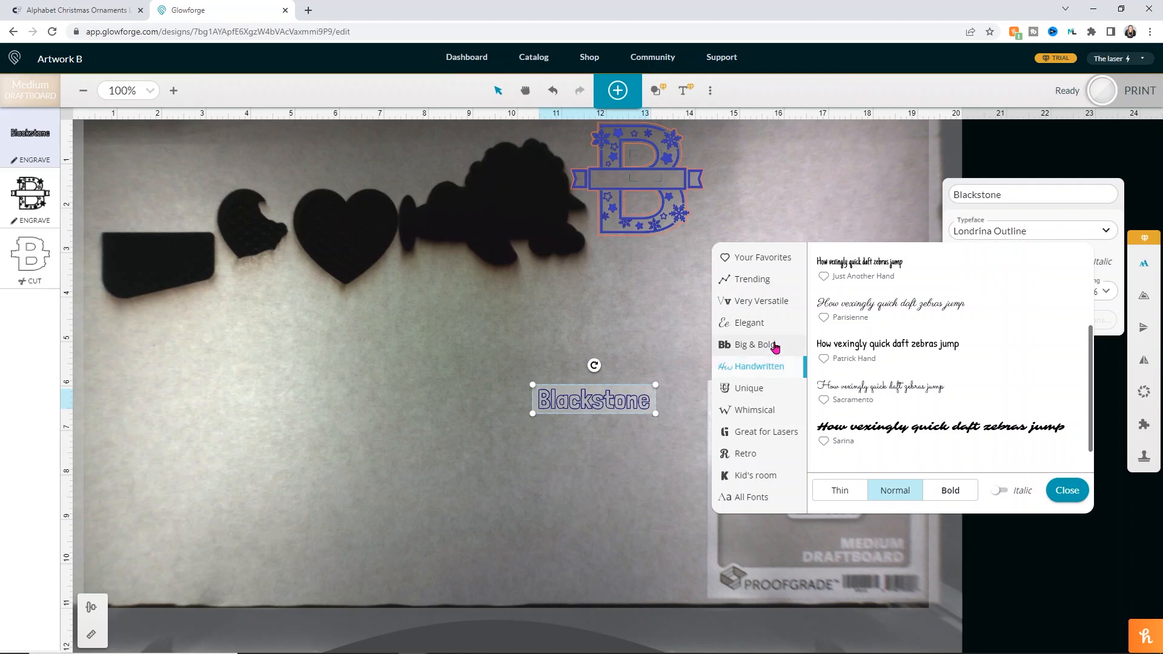
left_click(771, 342)
left_click(771, 325)
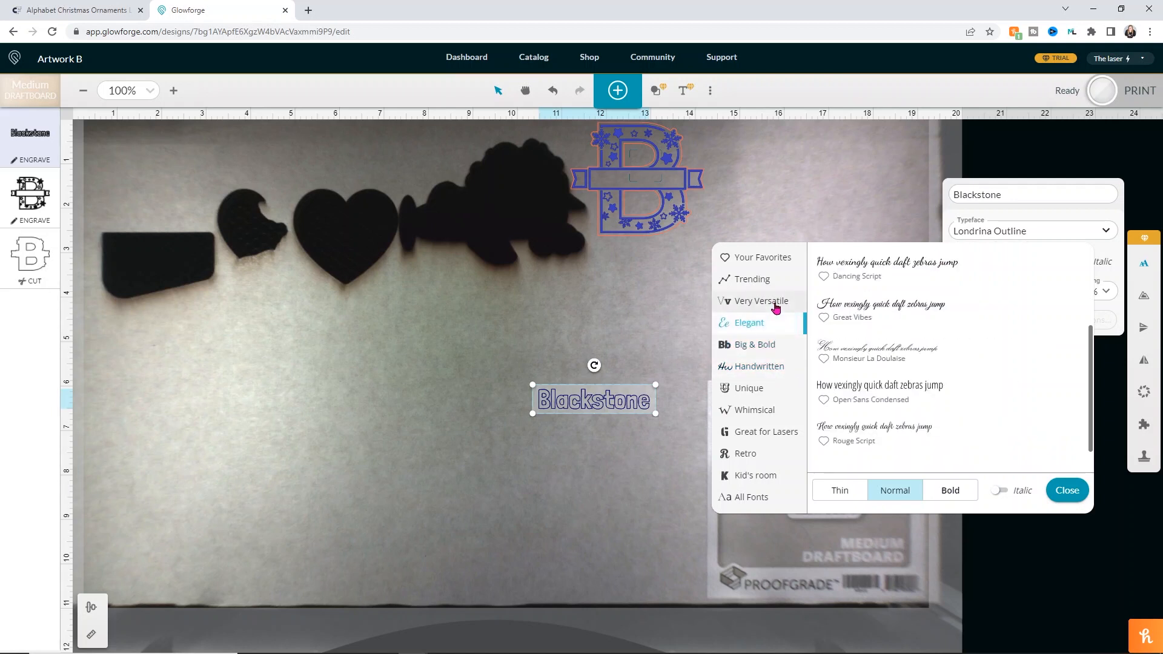
left_click(774, 306)
left_click(765, 282)
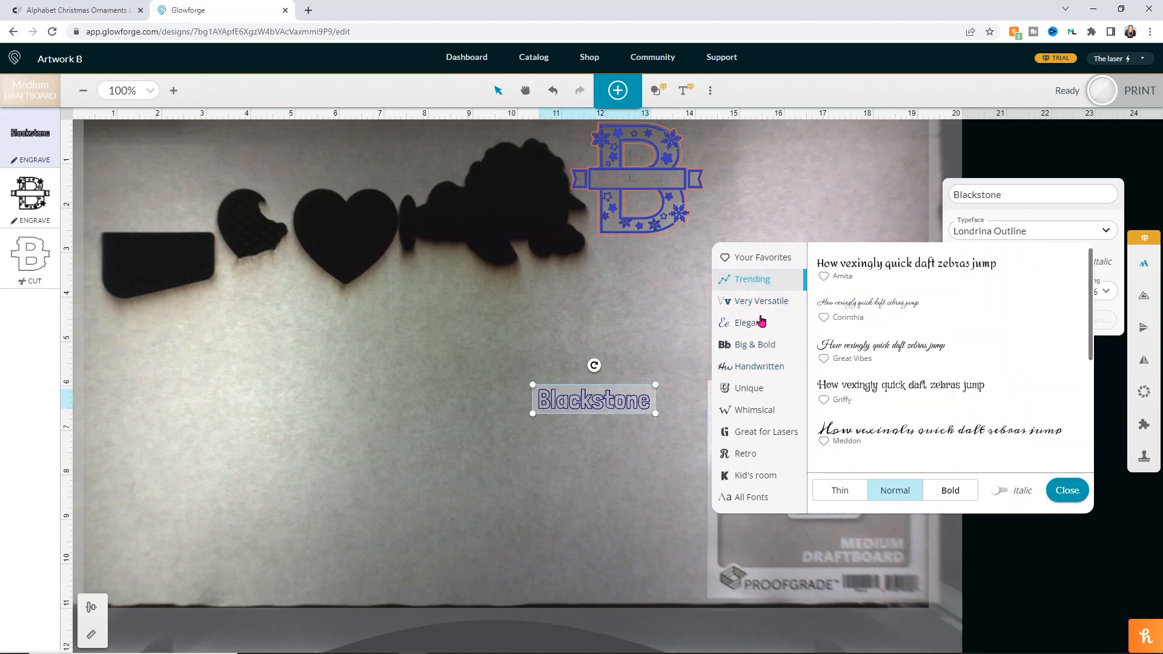
left_click(743, 366)
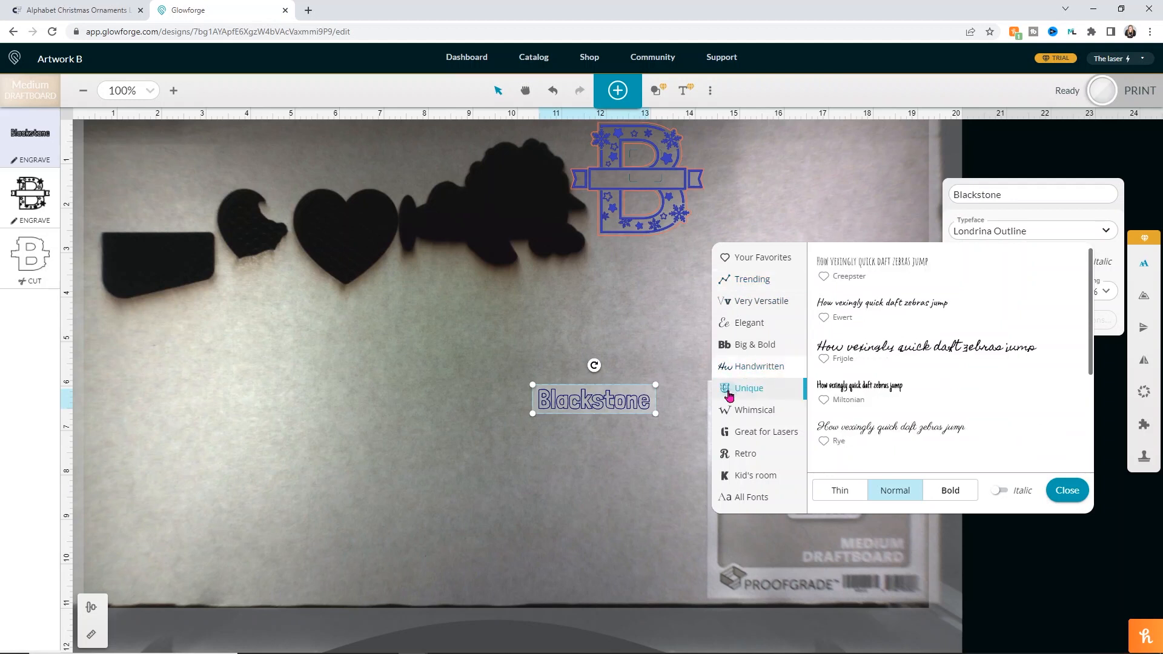
left_click(739, 389)
Try Henny Penny from the Whimsical category on the surname text and set its typeface to Life Savers instead.
left_click(740, 412)
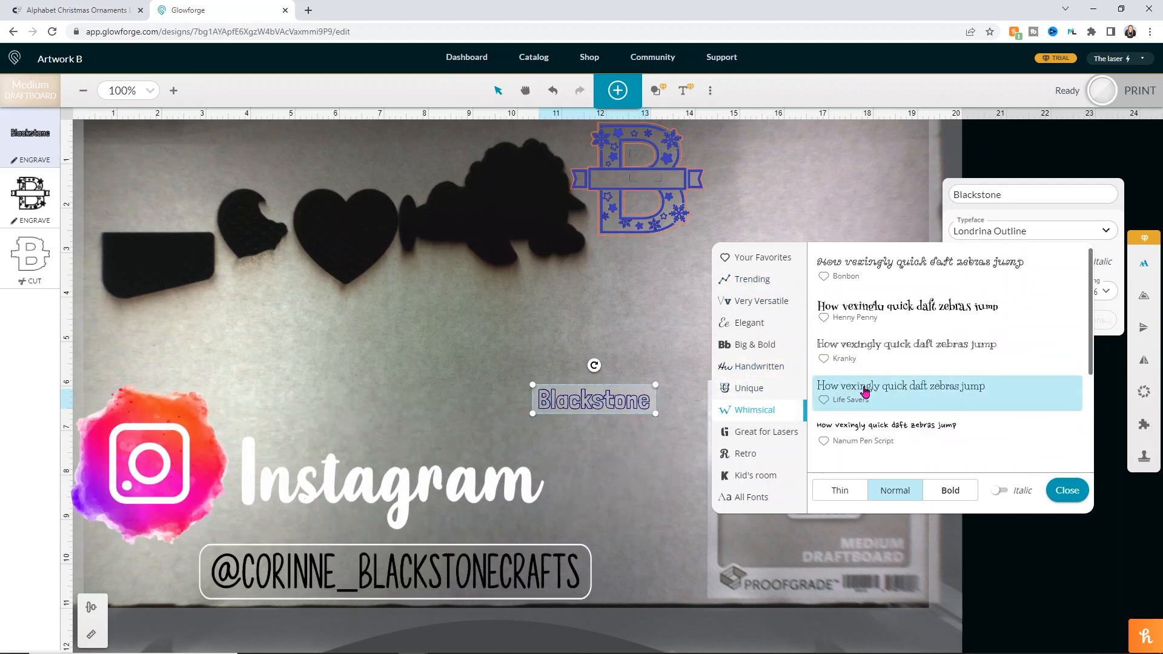
left_click(885, 319)
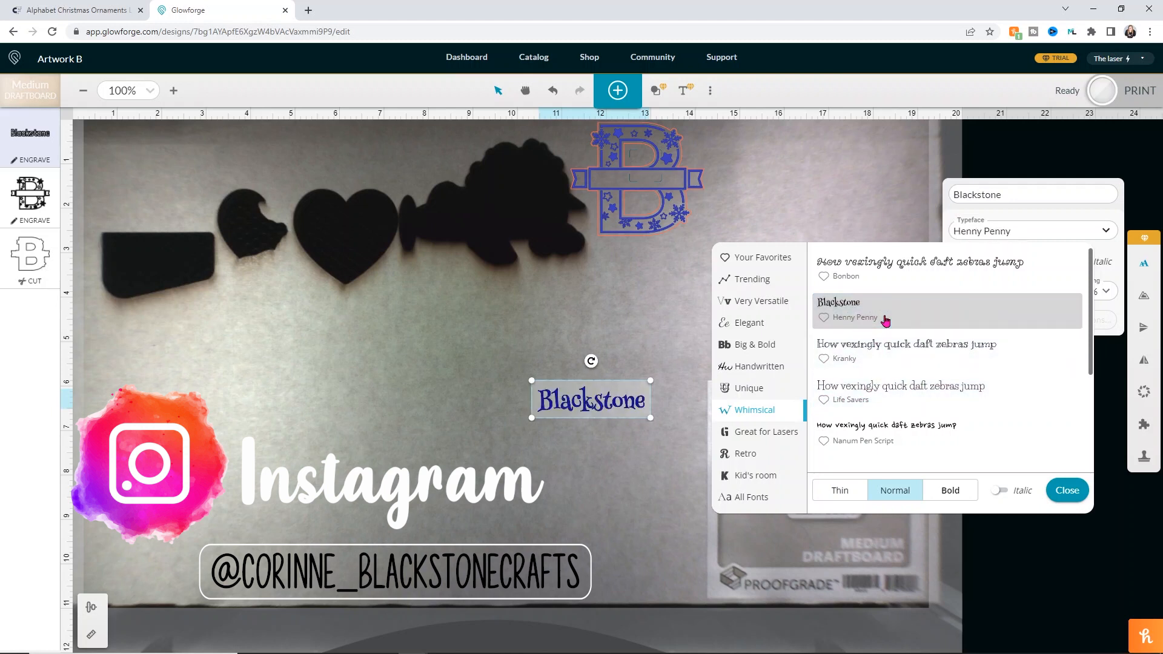
left_click(847, 401)
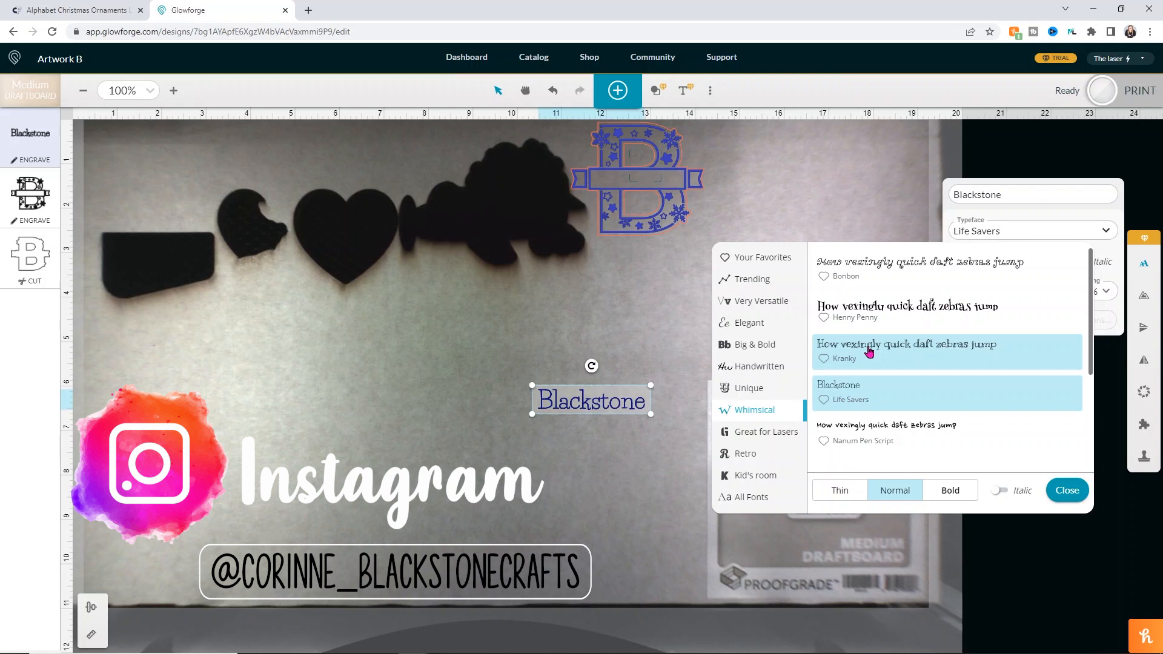
Compare alternatives in the Great for Lasers, Retro, Kid's room, Handwritten and Unique font categories.
left_click(749, 431)
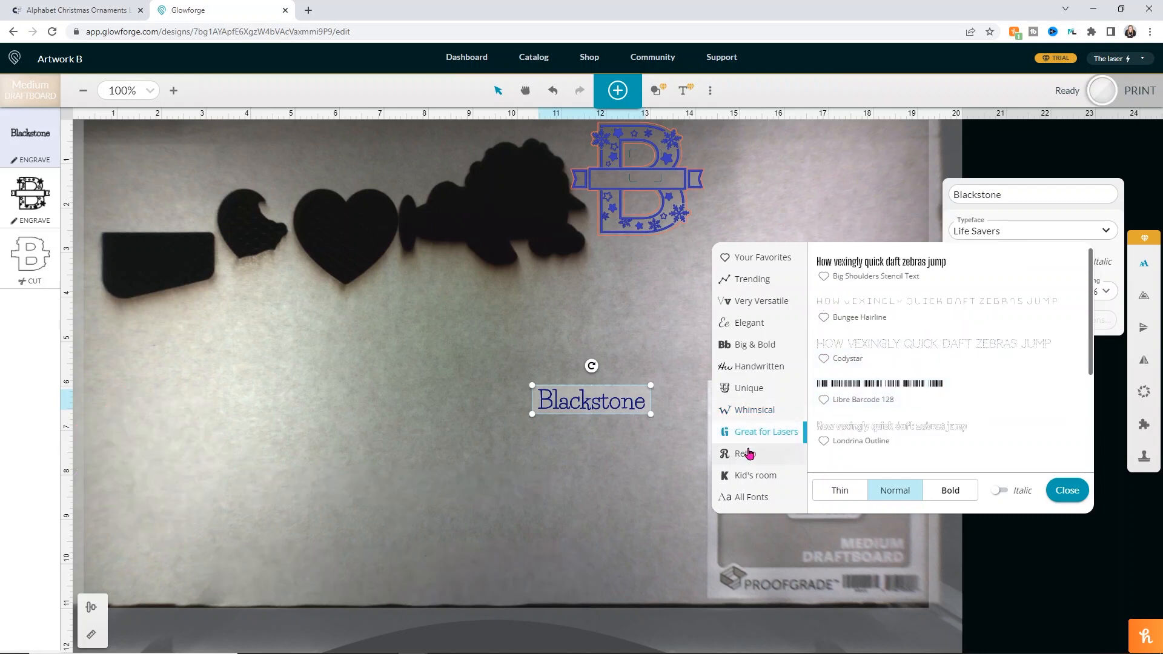
left_click(746, 453)
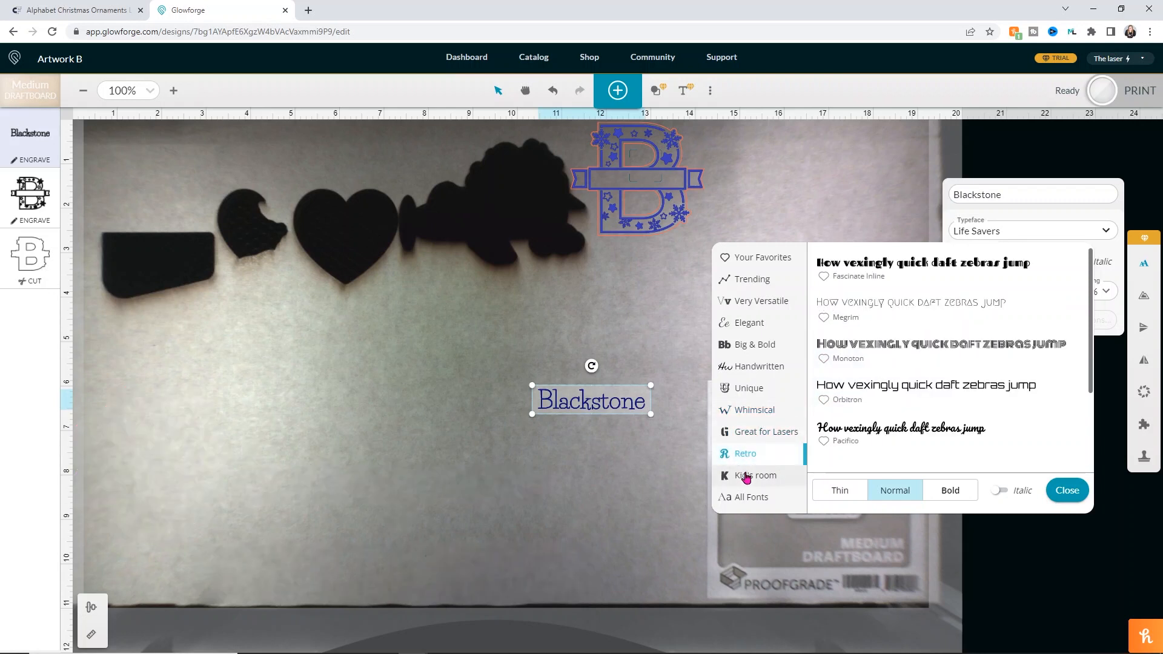
left_click(746, 478)
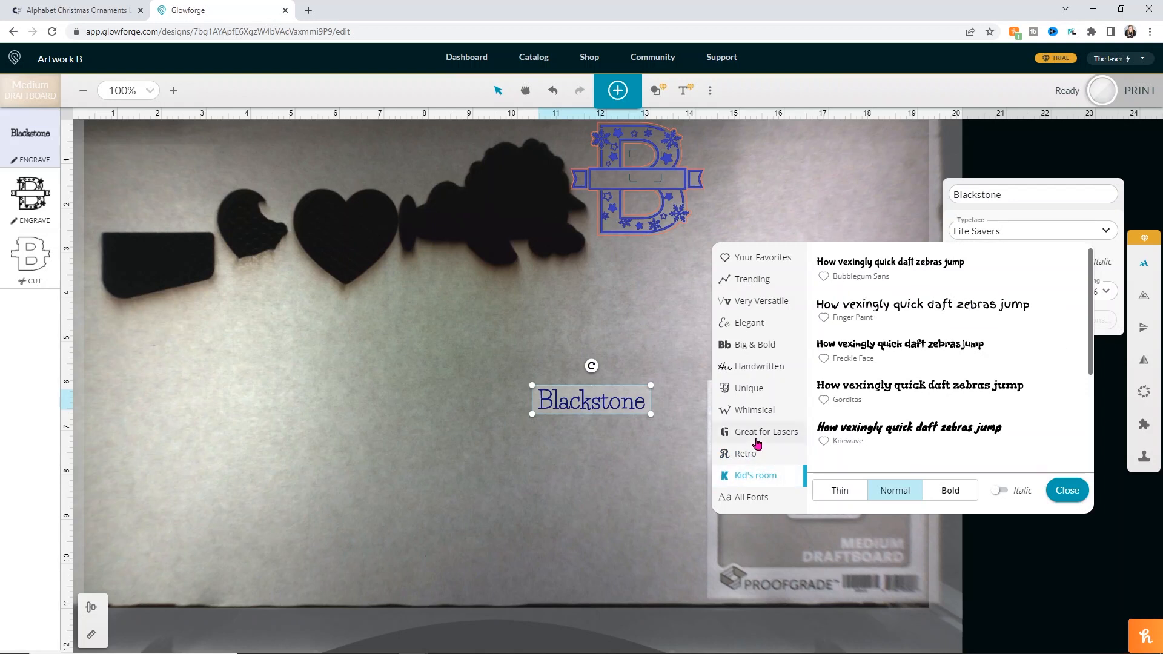
left_click(754, 388)
left_click(757, 367)
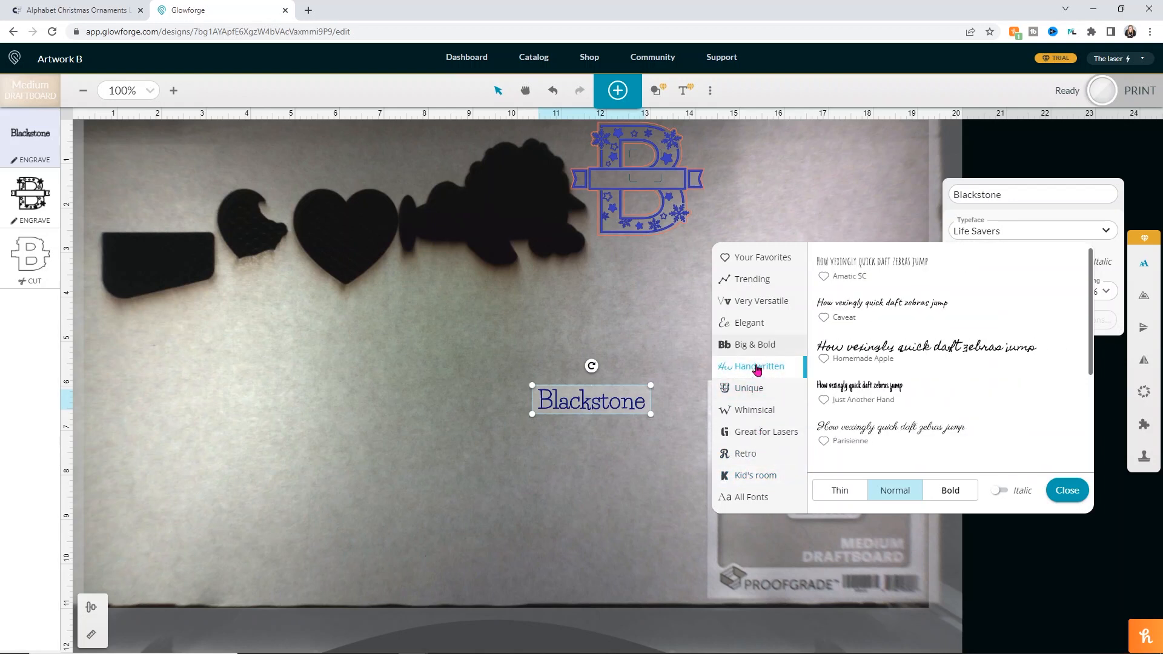
left_click(756, 391)
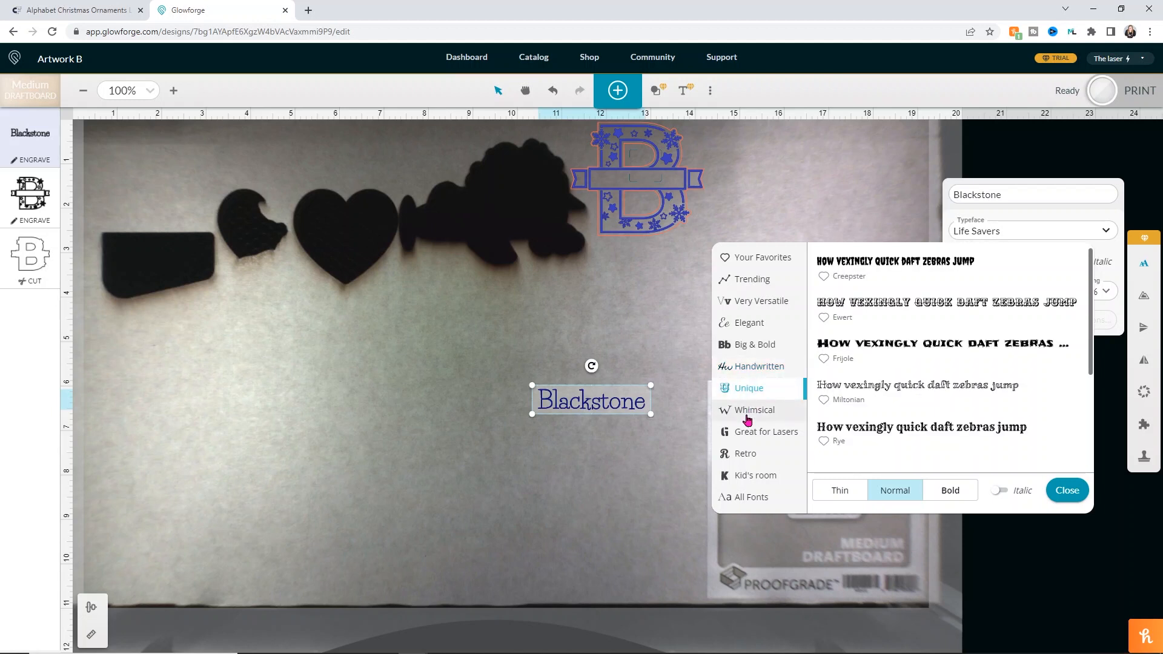
Check which Whimsical fonts offer Bold and Thin weights, return to Normal and close the font chooser.
left_click(752, 411)
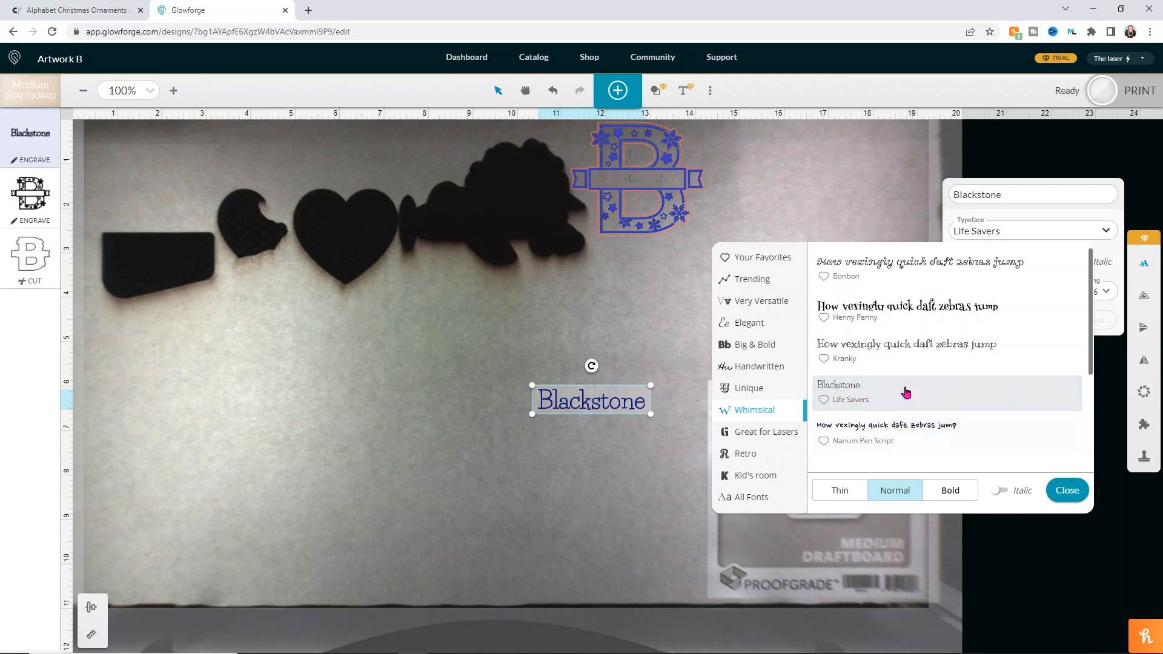
left_click(949, 492)
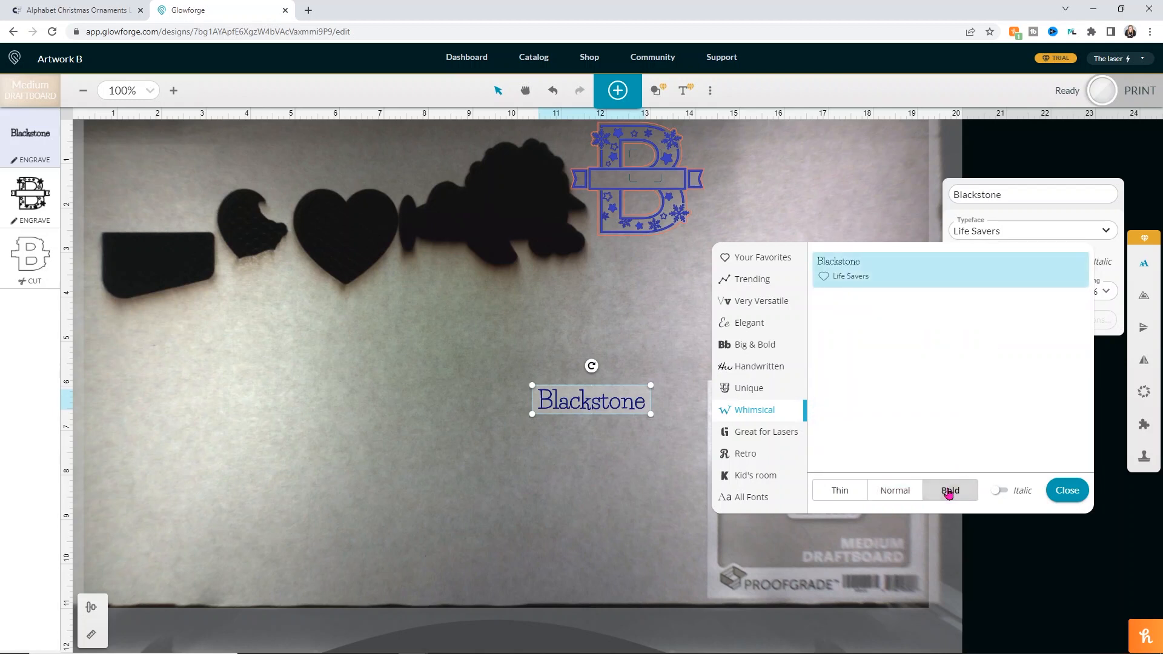
left_click(848, 493)
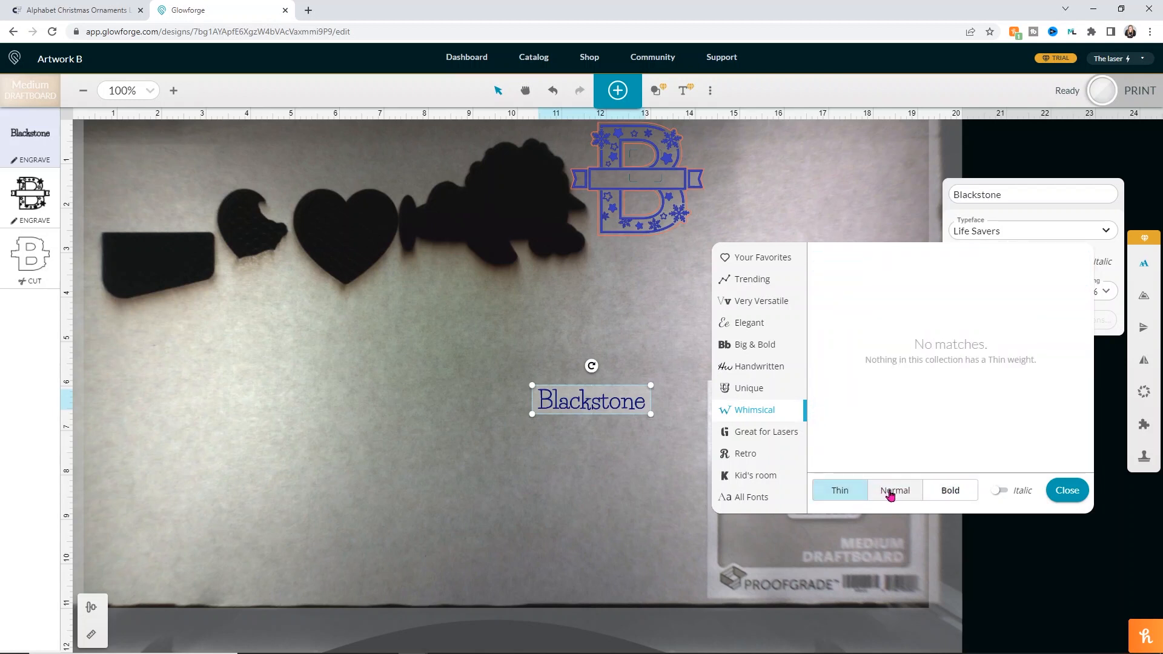
left_click(945, 491)
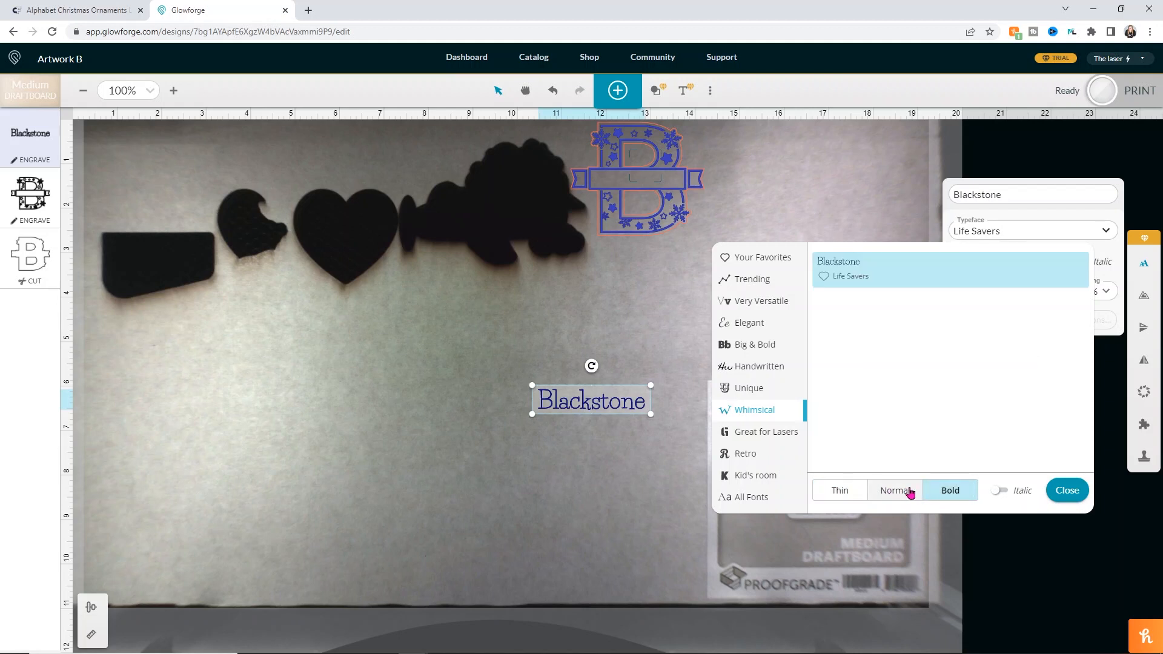
left_click(895, 491)
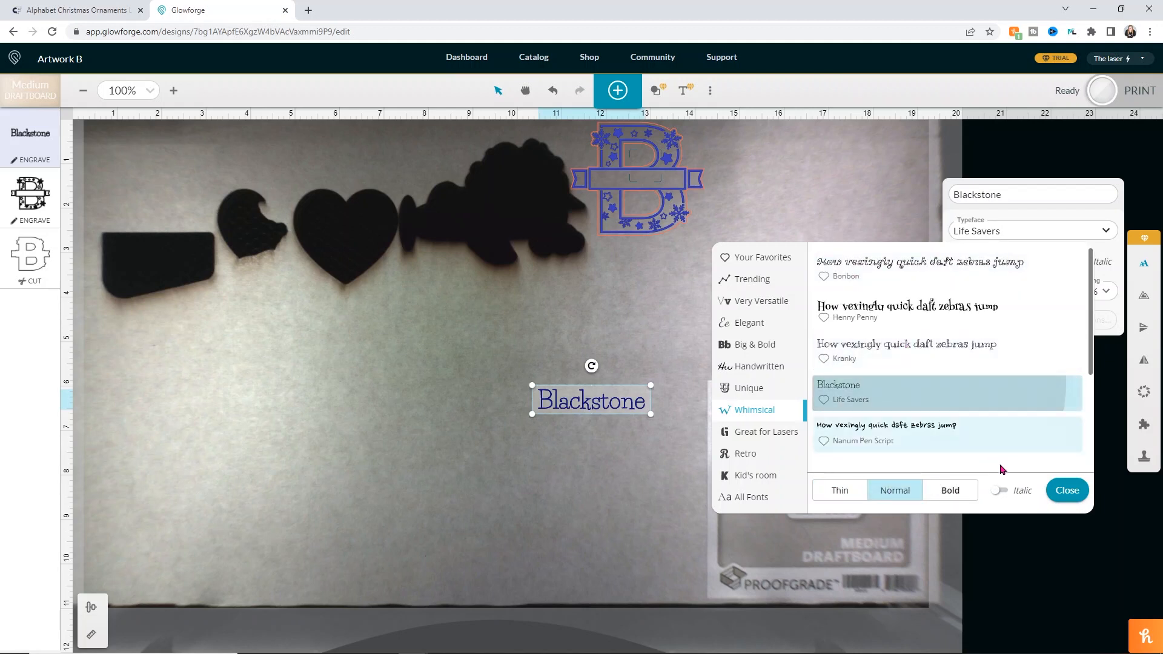
left_click(1067, 489)
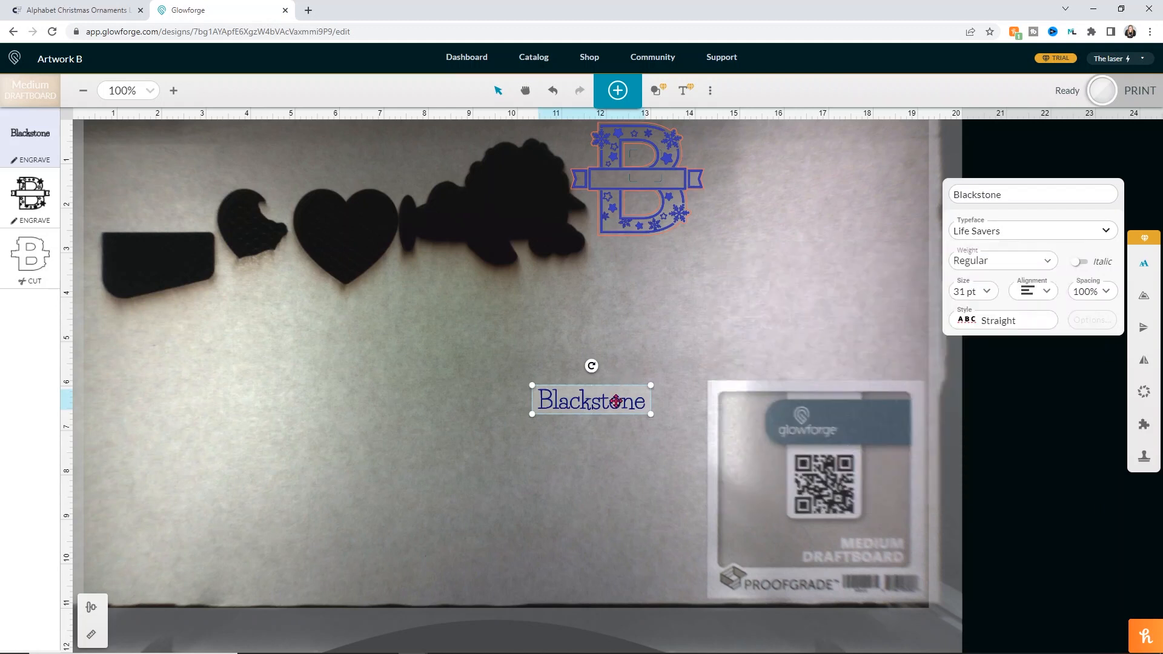
Shrink the surname text to 20 pt and centre it inside the banner across the letter B.
left_click_drag(606, 401, 675, 193)
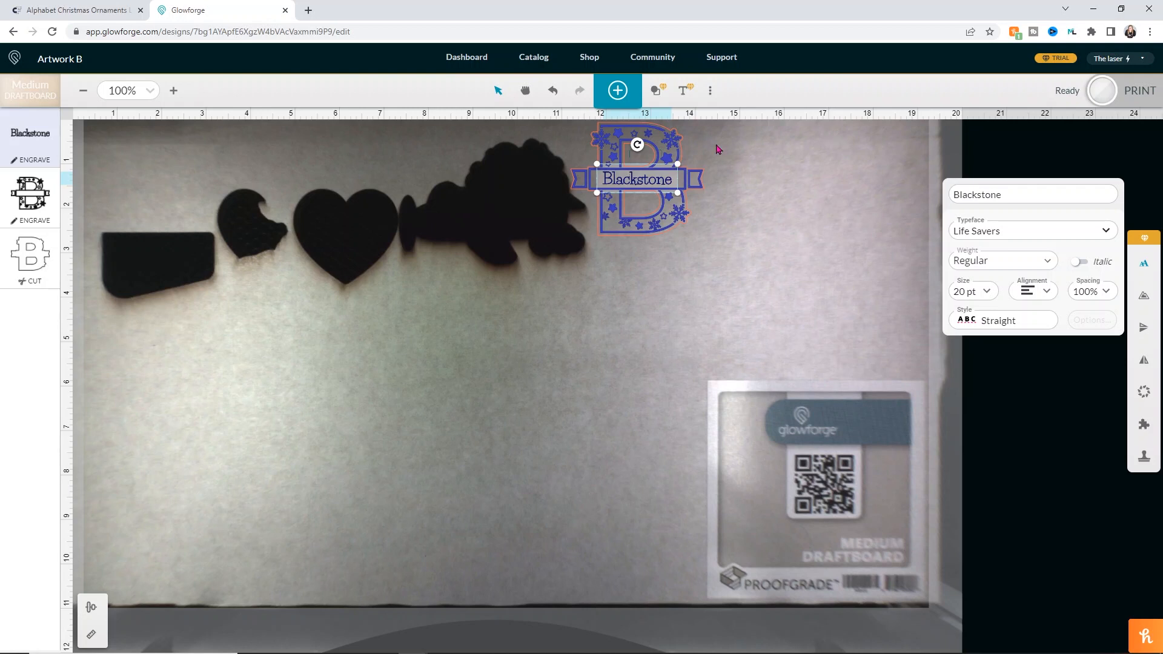
left_click(702, 183)
left_click(641, 178)
key("Right")
key("Right")
key("Left")
key("Left")
key("Left")
key("Left")
left_click(716, 144)
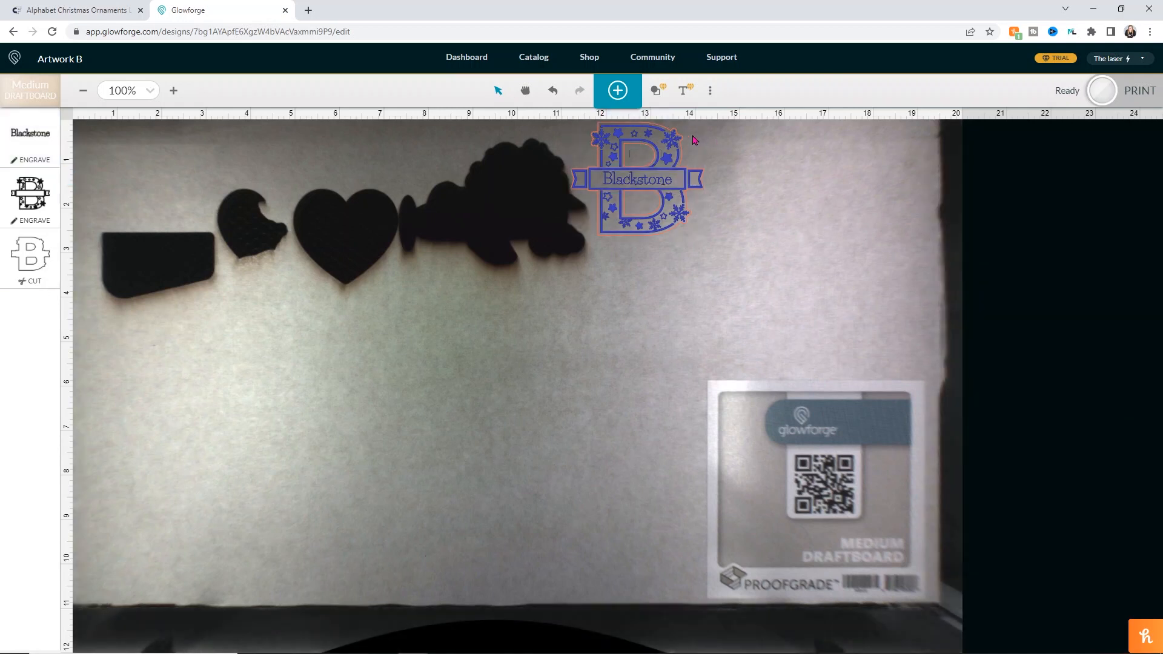
Check the surname text's engrave settings and the B outline's cut settings, and send the design to print.
left_click(41, 146)
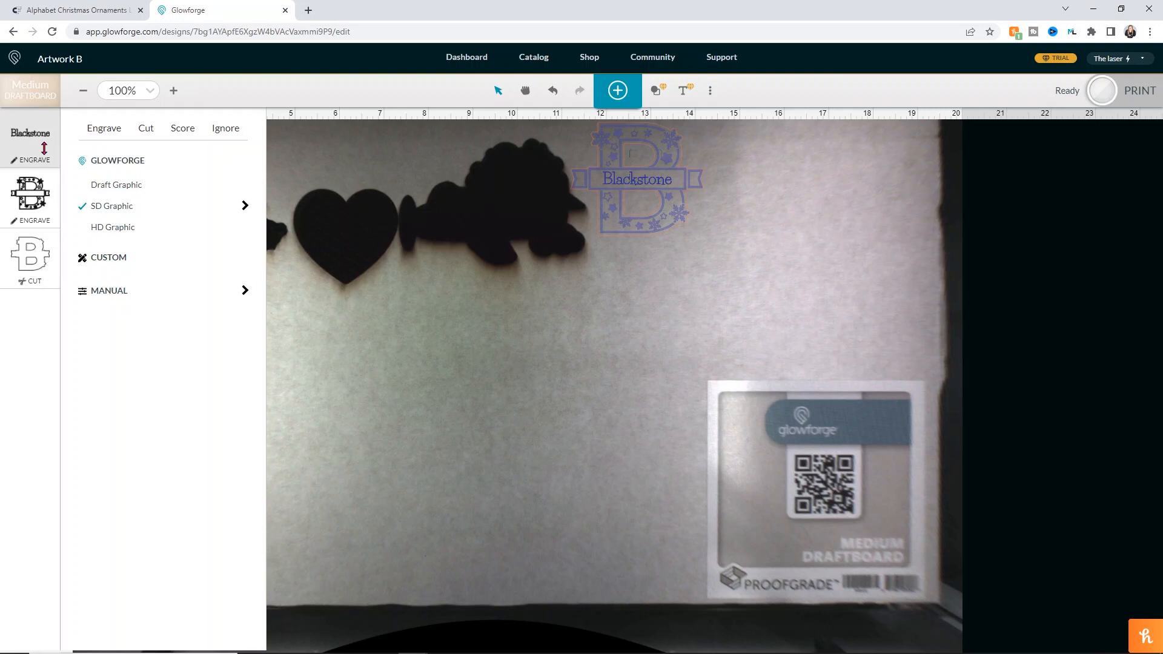
left_click(435, 367)
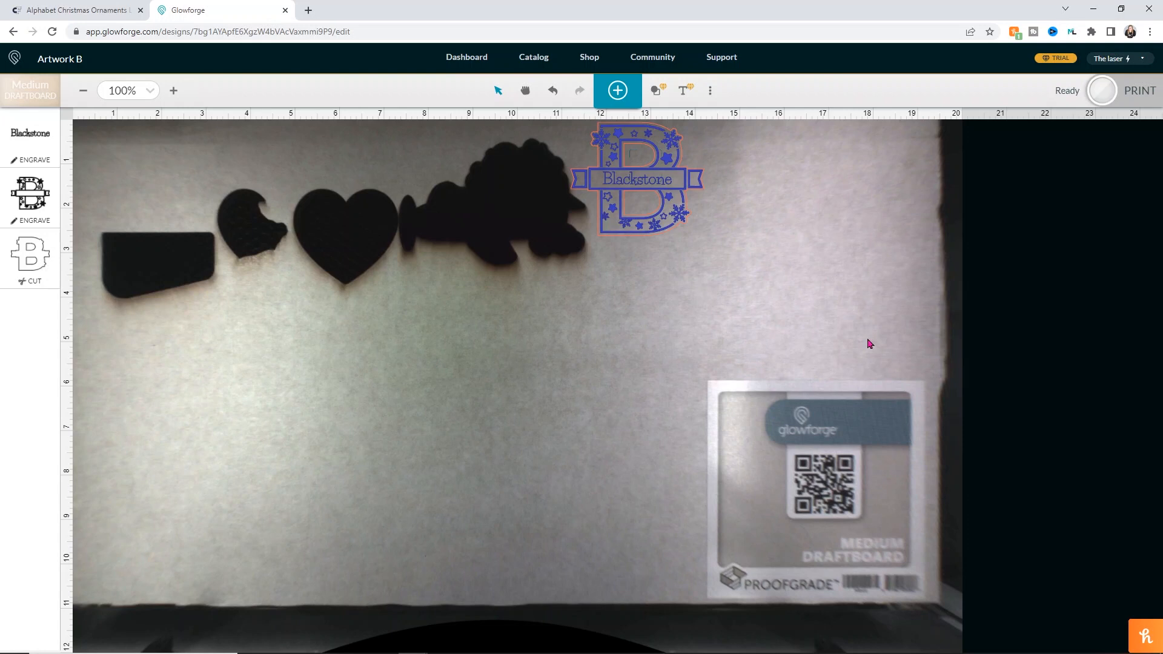
left_click(23, 262)
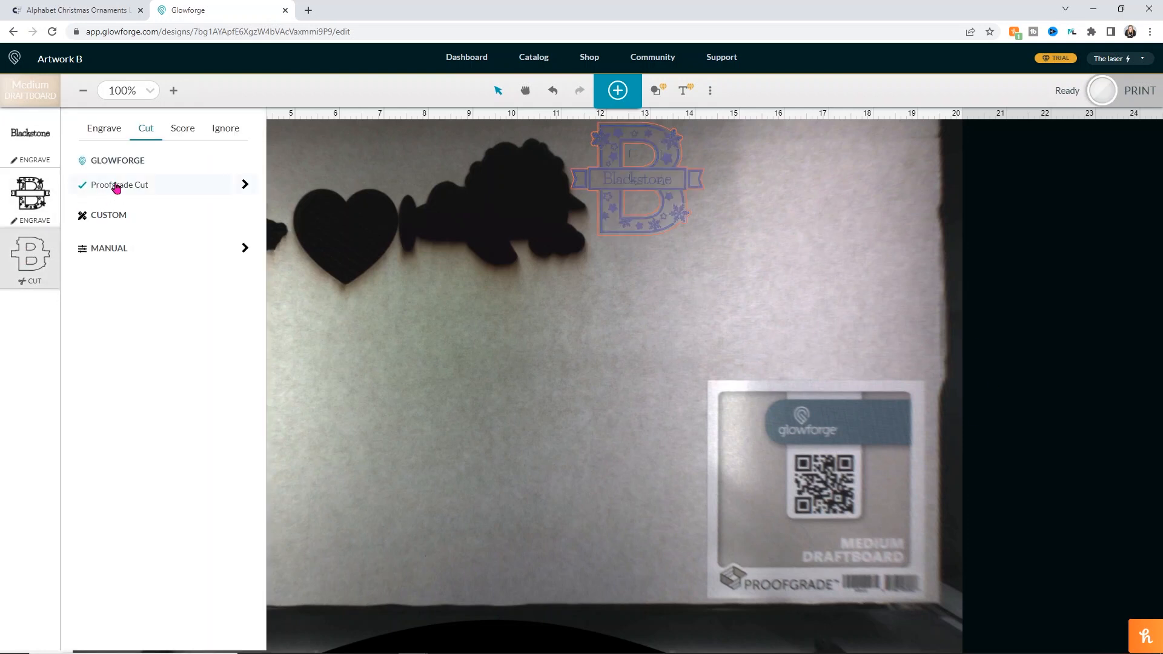
left_click(608, 370)
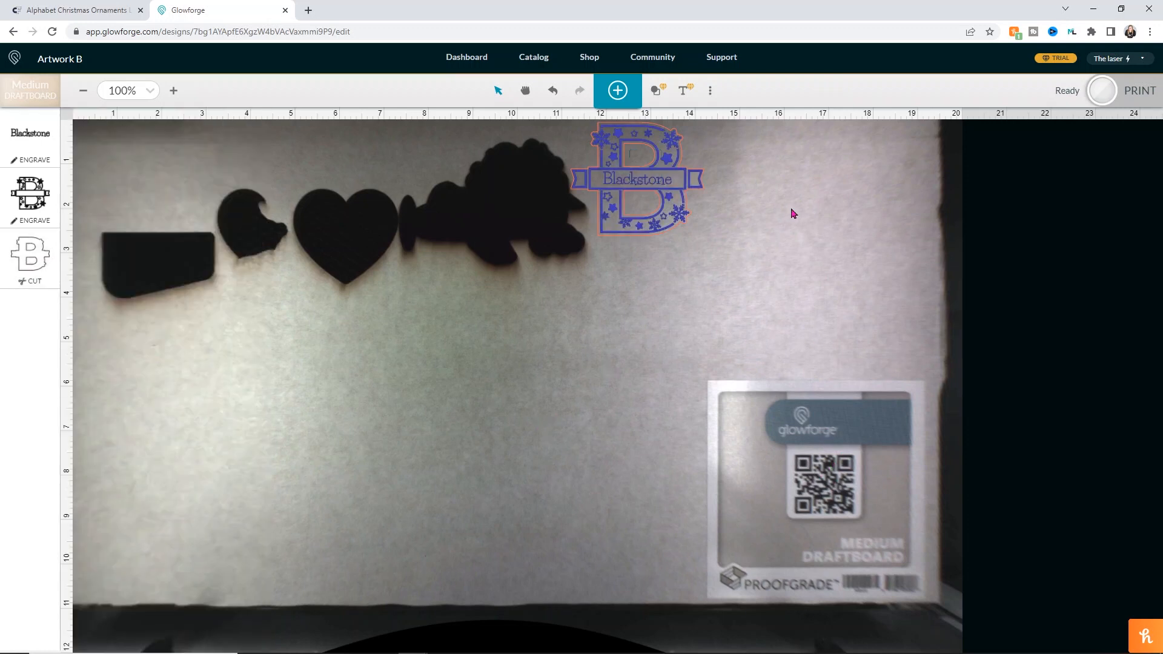
left_click(1113, 90)
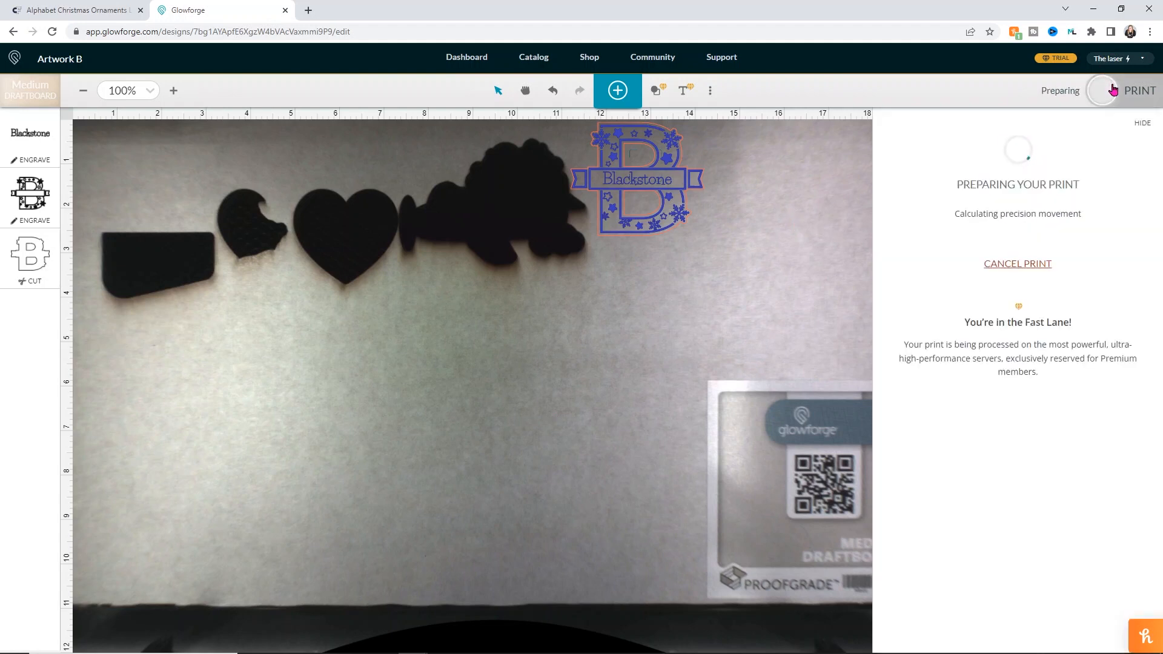